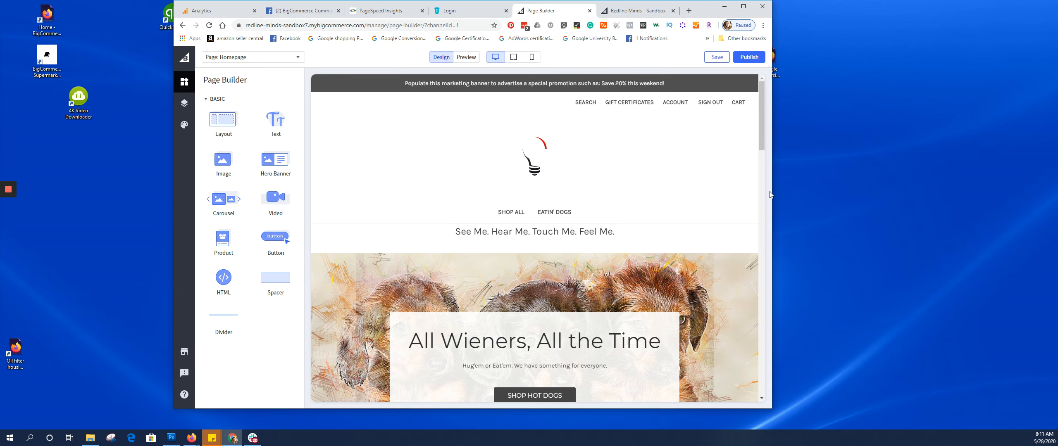
- Widen the browser window and open the Redline 2019-08-20 (CS_3.4.3) -- dizzarro theme for customizing in the Light style
left_click_drag(774, 192, 913, 192)
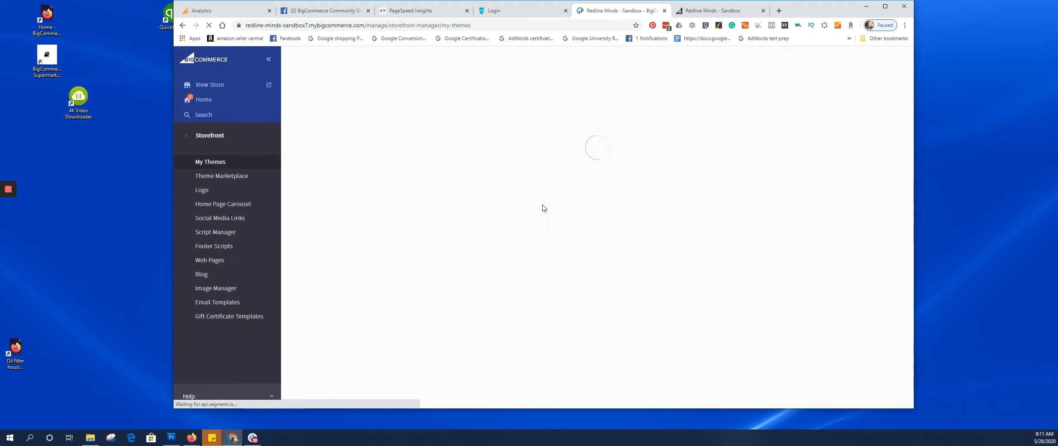
scroll(543, 205, "down", 3)
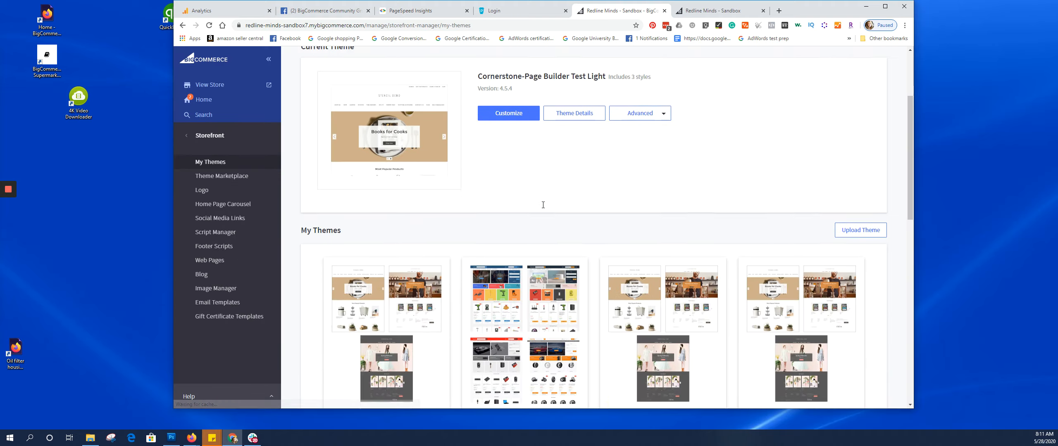
scroll(542, 206, "down", 1)
scroll(542, 207, "down", 2)
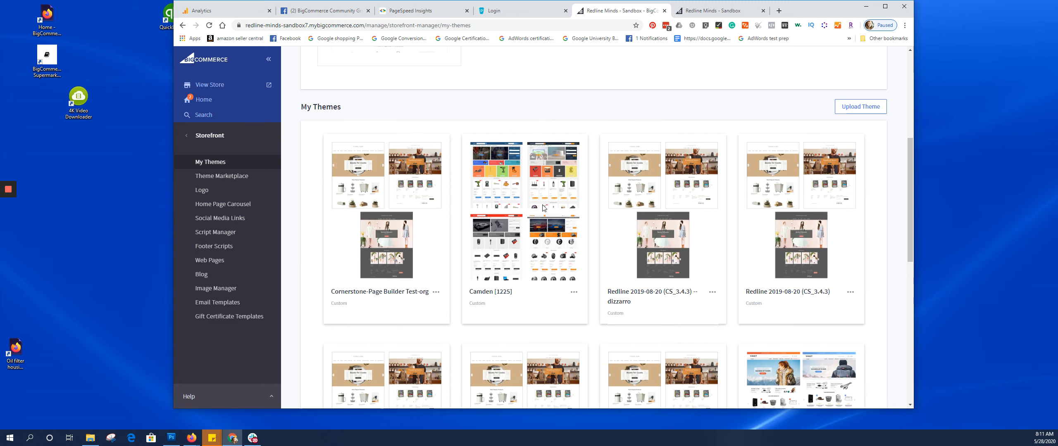
left_click(712, 293)
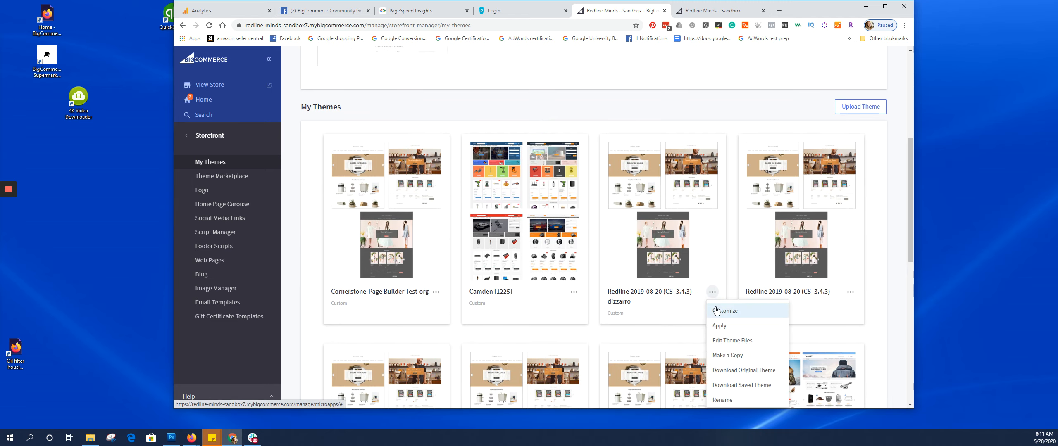
left_click(716, 311)
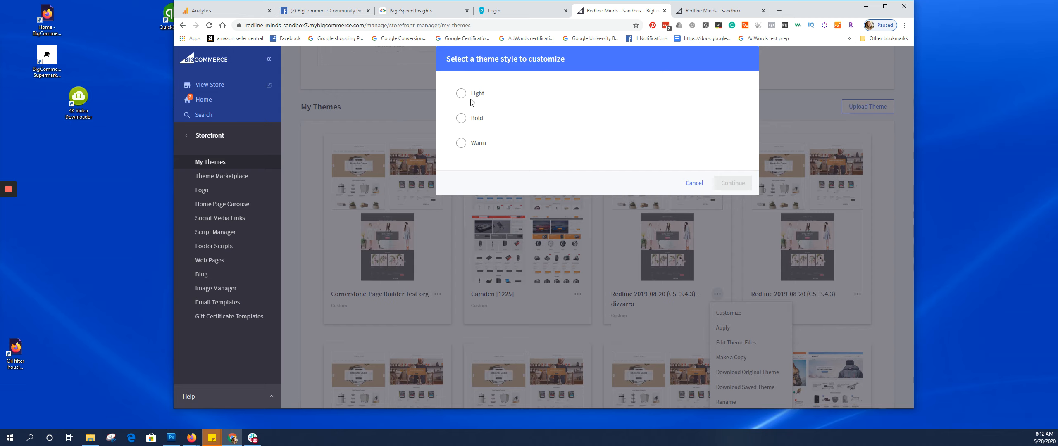
left_click(471, 94)
left_click(743, 185)
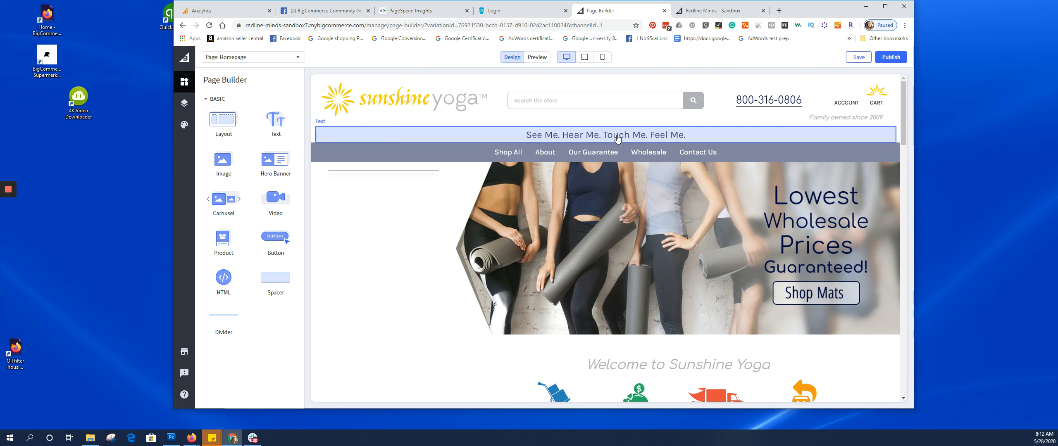
- Examine the Sunshine Yoga homepage from the header tagline to the footer and return to its beginning
scroll(617, 137, "down", 1)
scroll(606, 96, "down", 6)
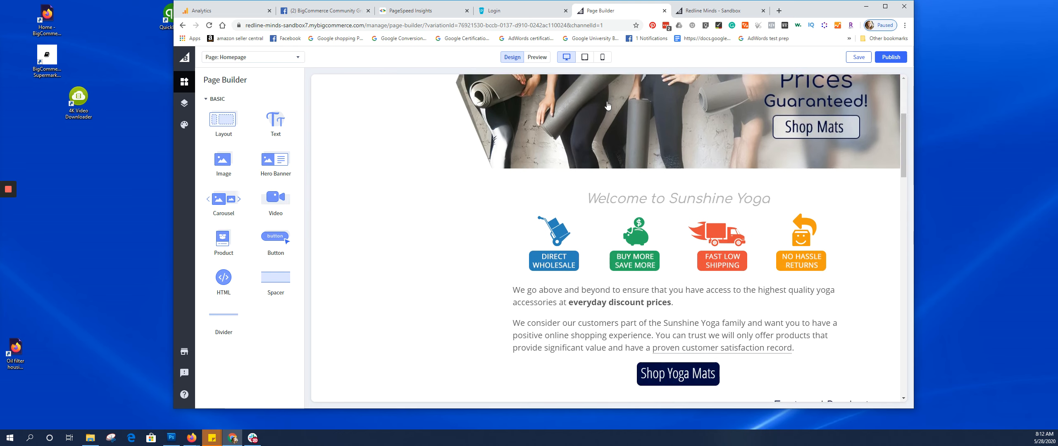
scroll(608, 105, "down", 3)
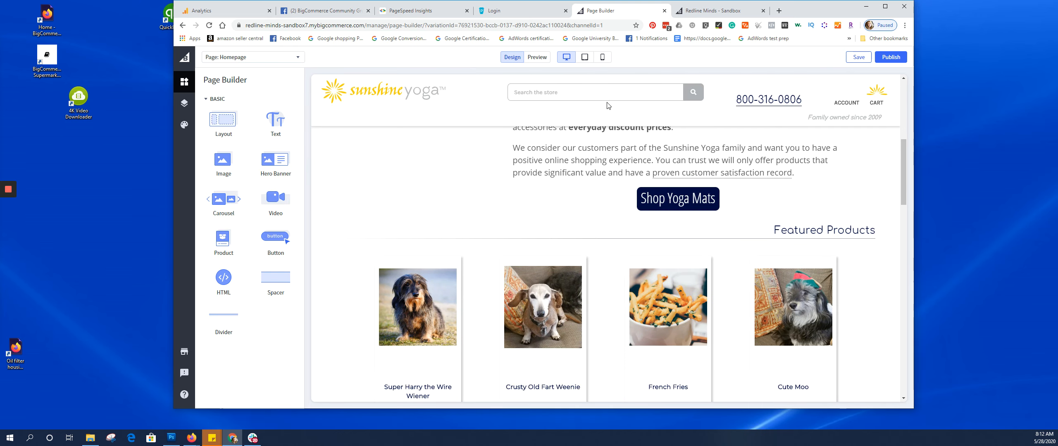
scroll(608, 107, "down", 6)
scroll(608, 114, "down", 10)
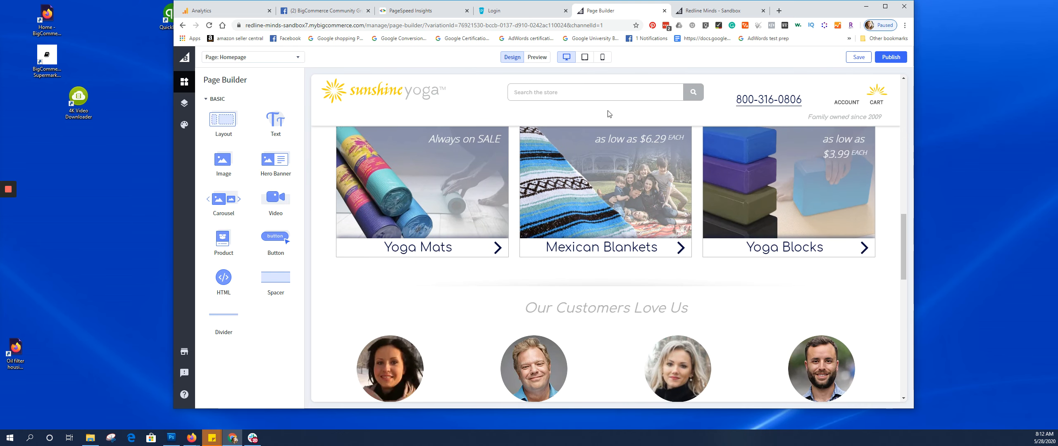
scroll(608, 114, "down", 3)
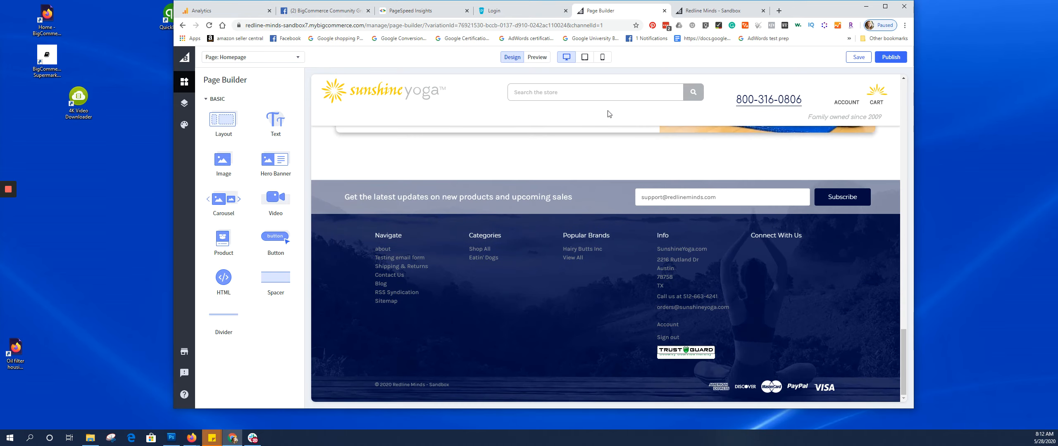
scroll(569, 178, "up", 8)
scroll(561, 194, "up", 10)
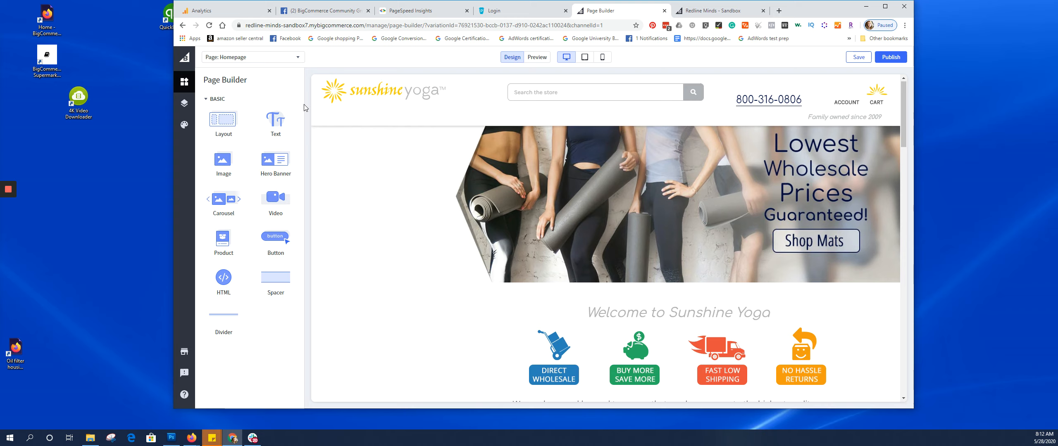
scroll(608, 154, "up", 3)
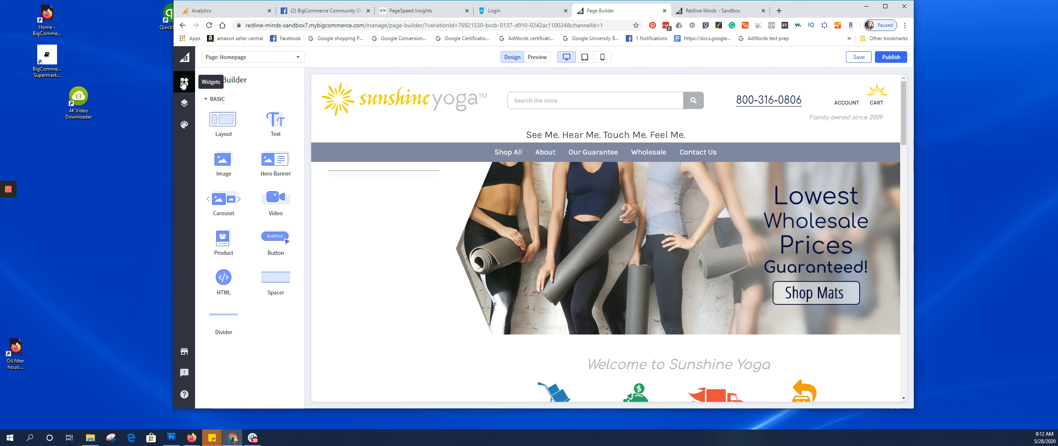
- Leave this theme's Page Builder and open the Camden [1225] theme for customizing in the Hardware style
left_click(184, 56)
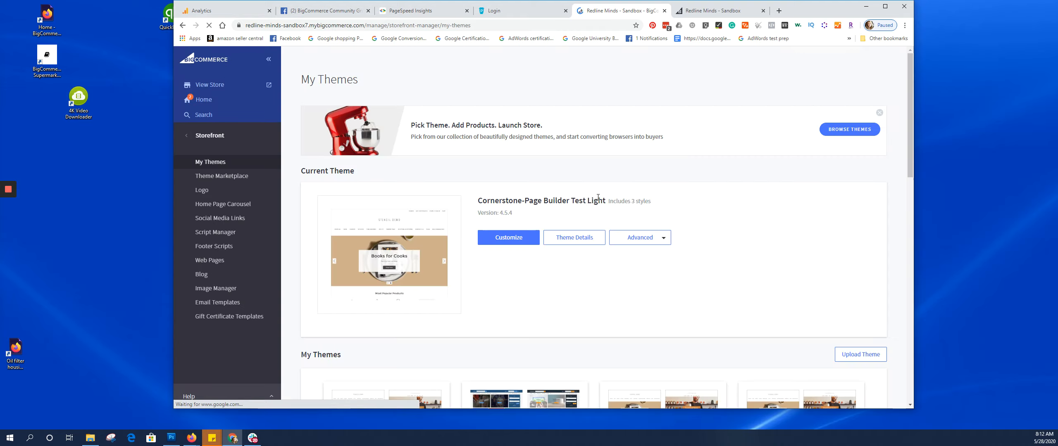
scroll(546, 252, "down", 5)
left_click(573, 334)
left_click(581, 355)
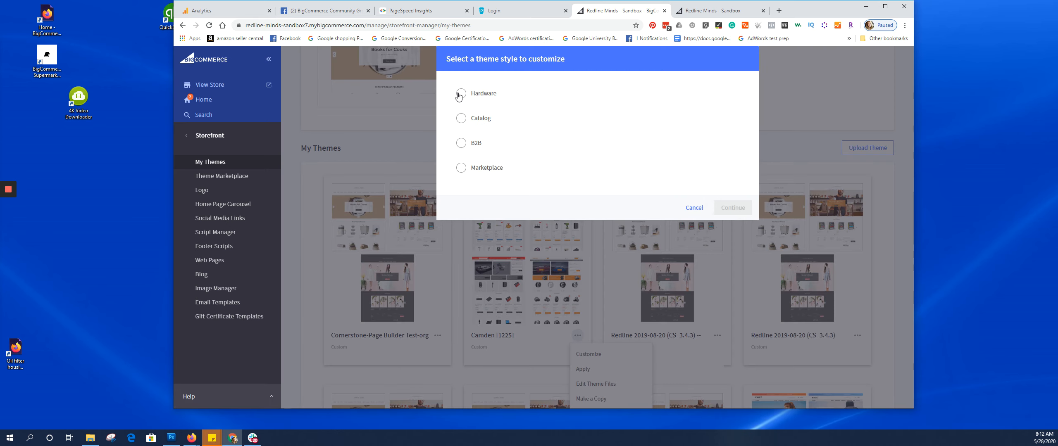
left_click(459, 95)
left_click(741, 209)
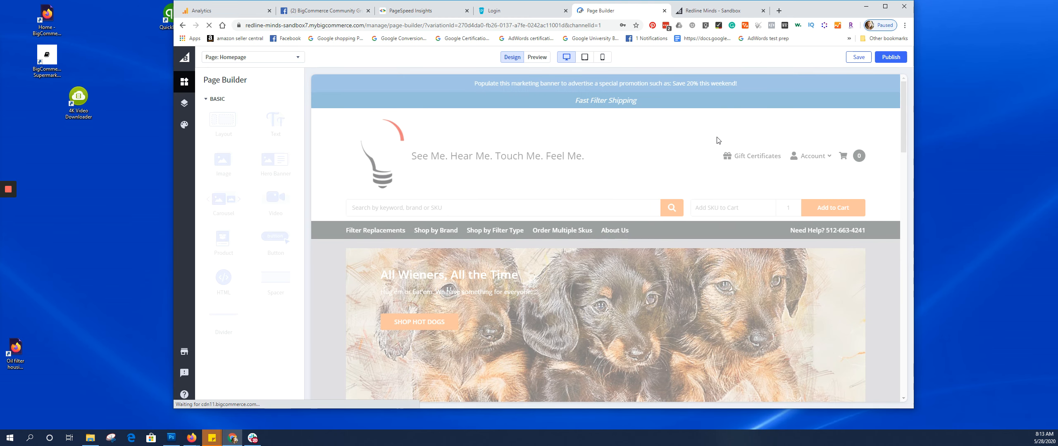
- Highlight the "See Me. Hear Me. Touch Me. Feel Me." tagline and examine the Camden homepage down to its footer
left_click(493, 156)
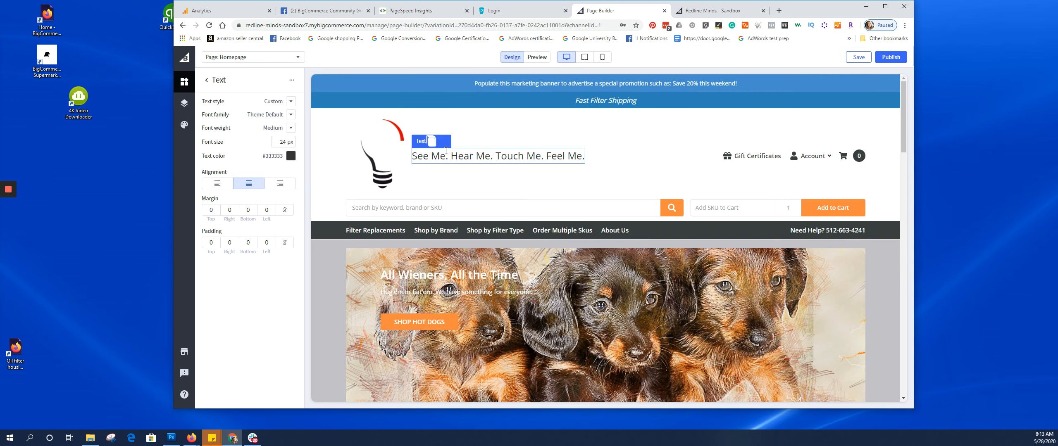
left_click(416, 156)
left_click_drag(415, 155, 619, 162)
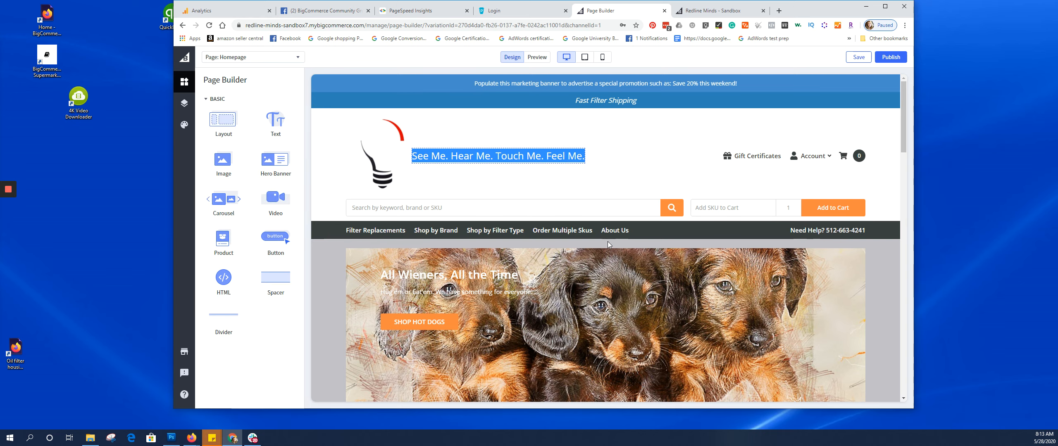
scroll(607, 241, "down", 10)
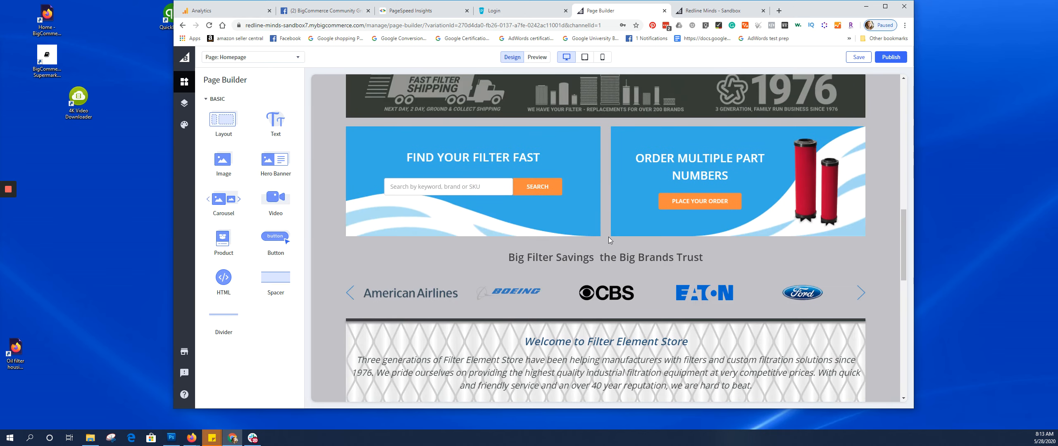
scroll(609, 239, "down", 12)
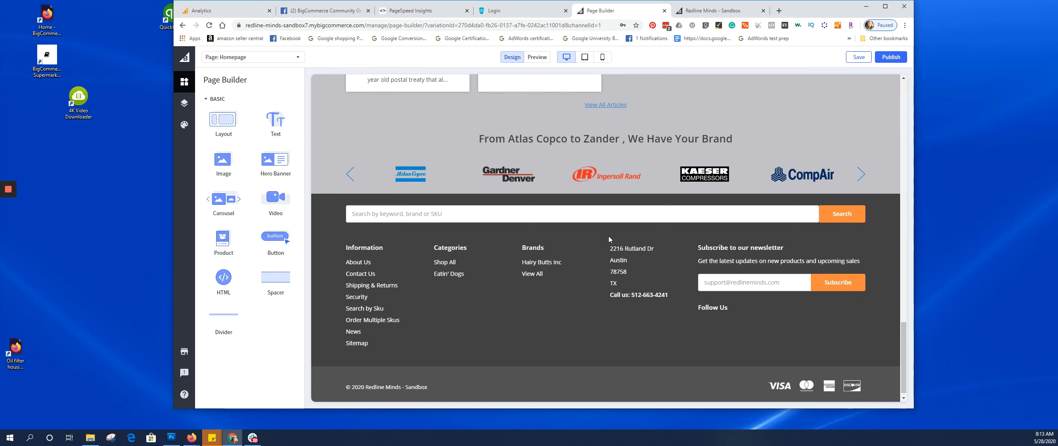
scroll(608, 236, "up", 20)
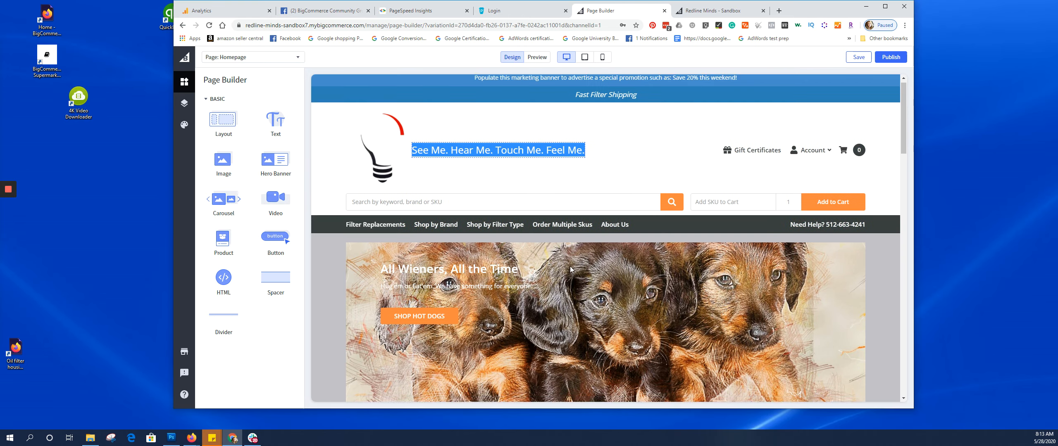
scroll(570, 269, "down", 8)
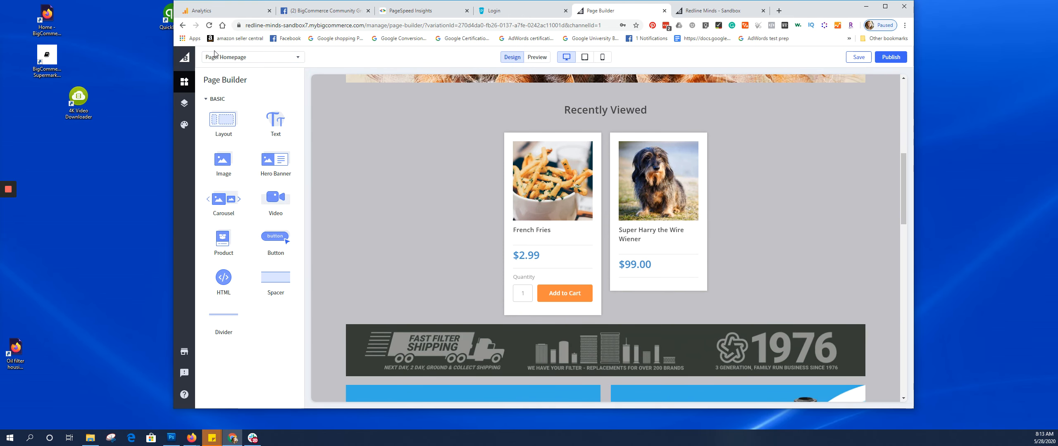
- Exit Page Builder and review the live storefront homepage from the tagline through the product sections to the footer
left_click(185, 62)
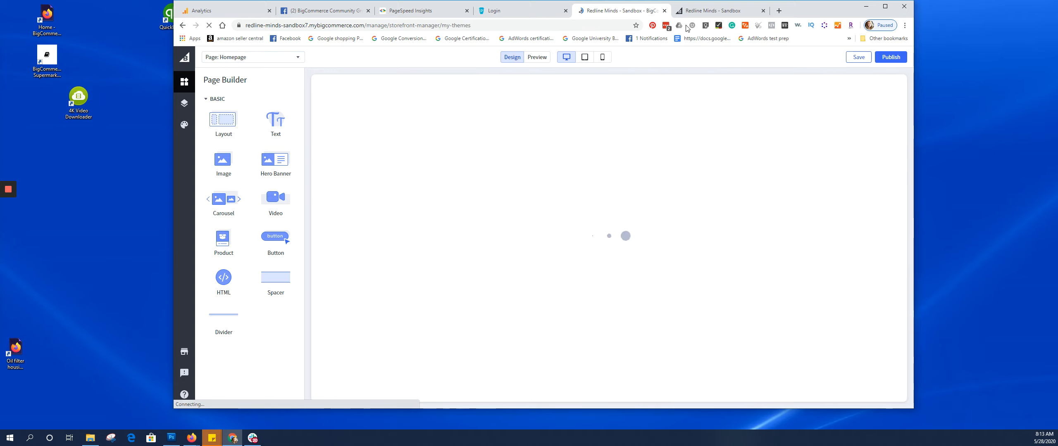
left_click(700, 13)
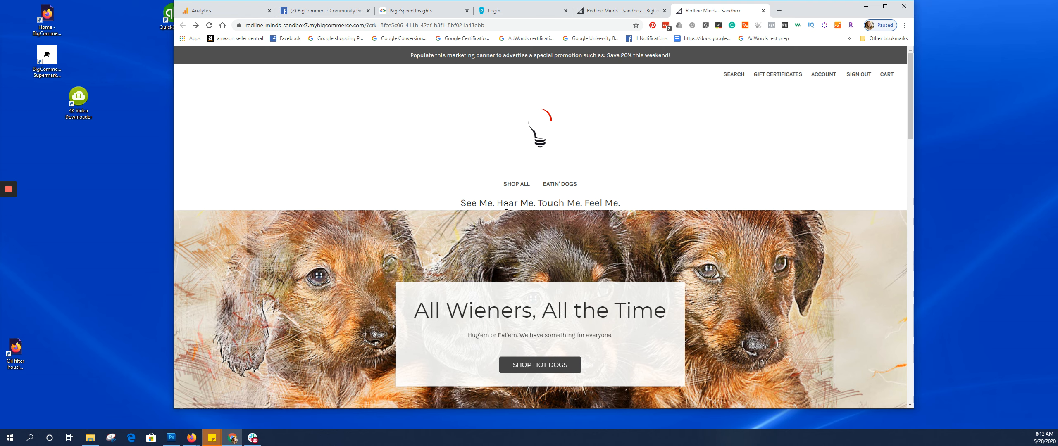
left_click_drag(505, 206, 620, 207)
left_click(645, 206)
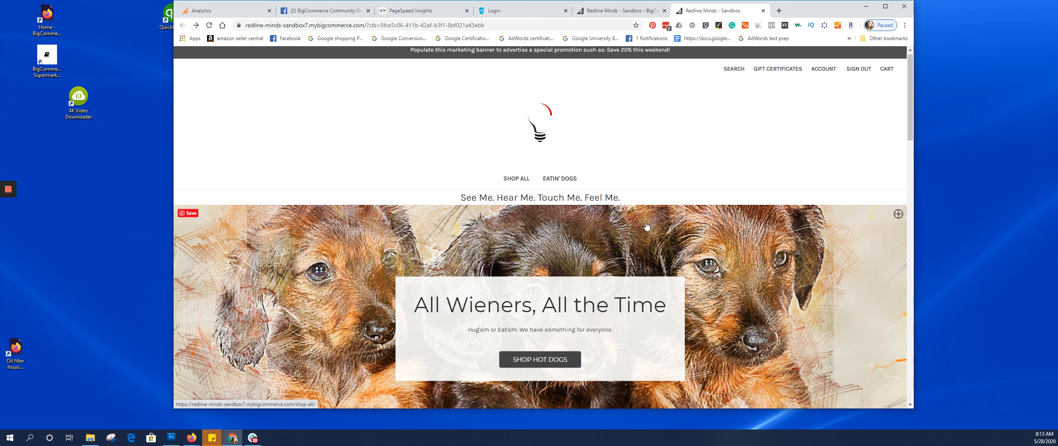
scroll(646, 215, "down", 6)
scroll(647, 225, "down", 3)
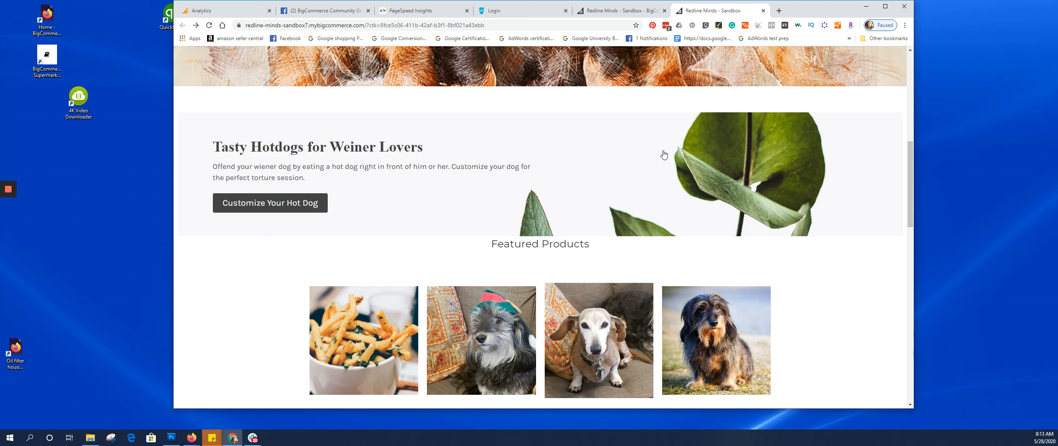
scroll(663, 155, "down", 8)
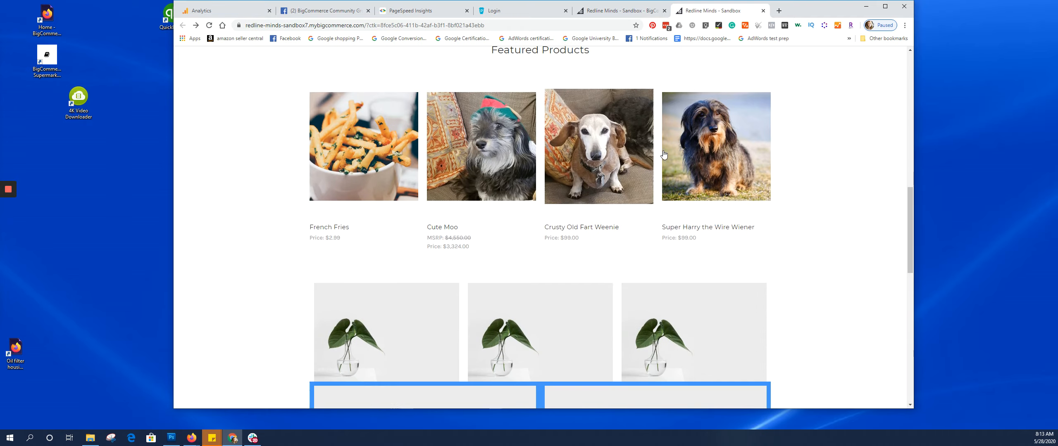
scroll(665, 162, "down", 1)
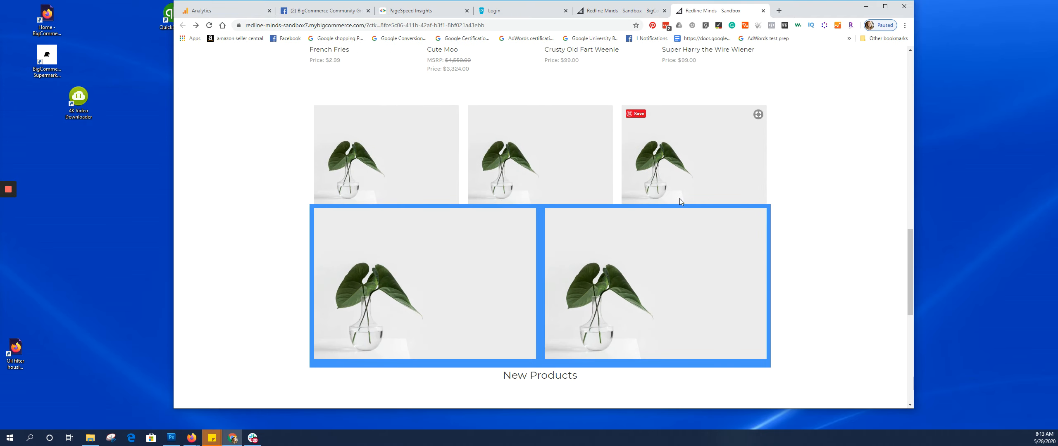
scroll(539, 361, "down", 7)
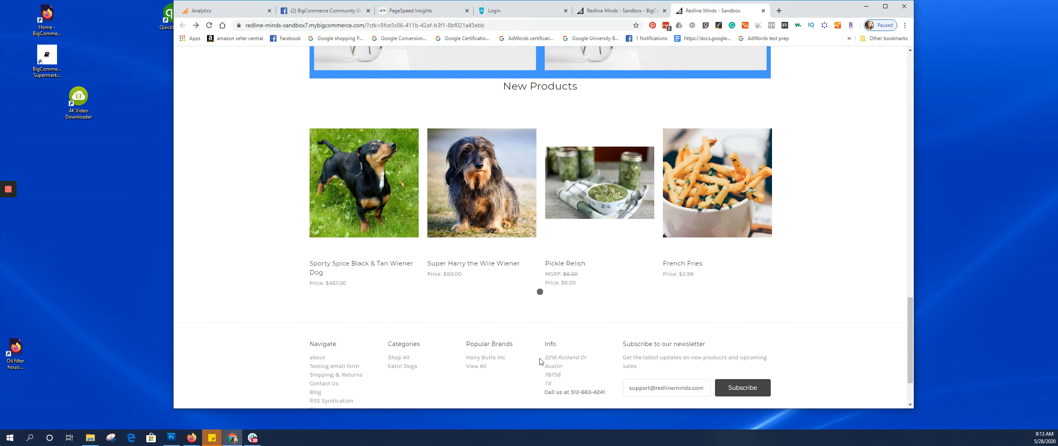
scroll(539, 360, "up", 16)
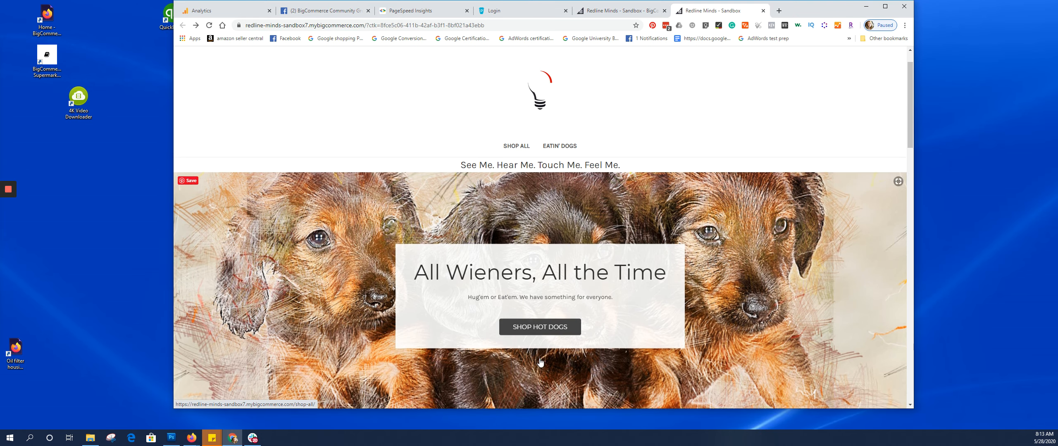
scroll(540, 362, "up", 1)
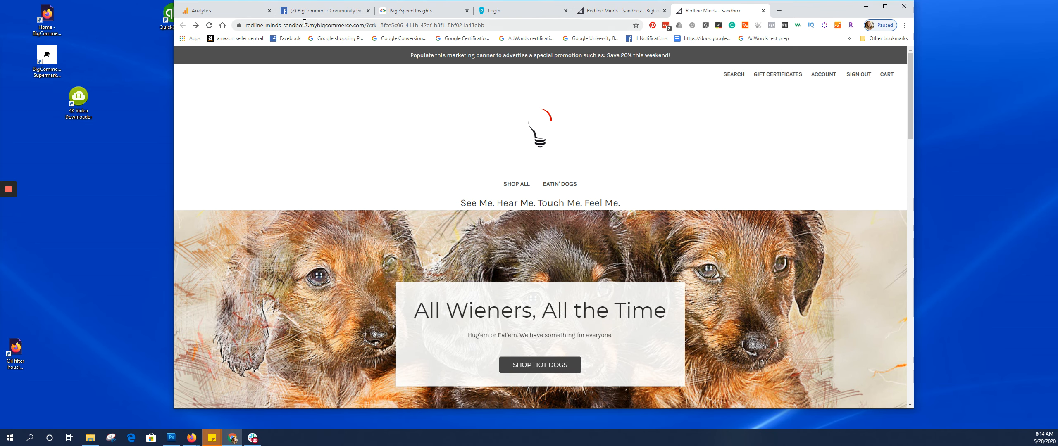
- Narrow the browser window showing the live storefront to phone width and examine the homepage's mobile layout
left_click(622, 11)
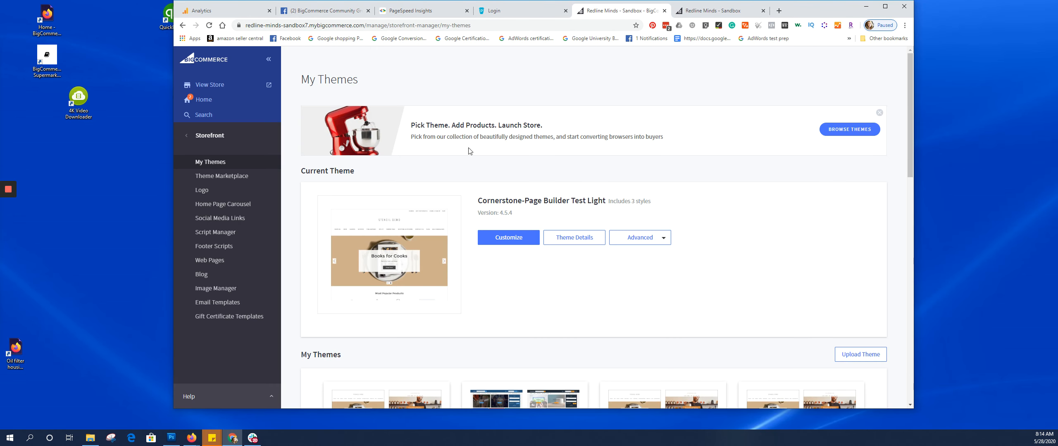
left_click(723, 14)
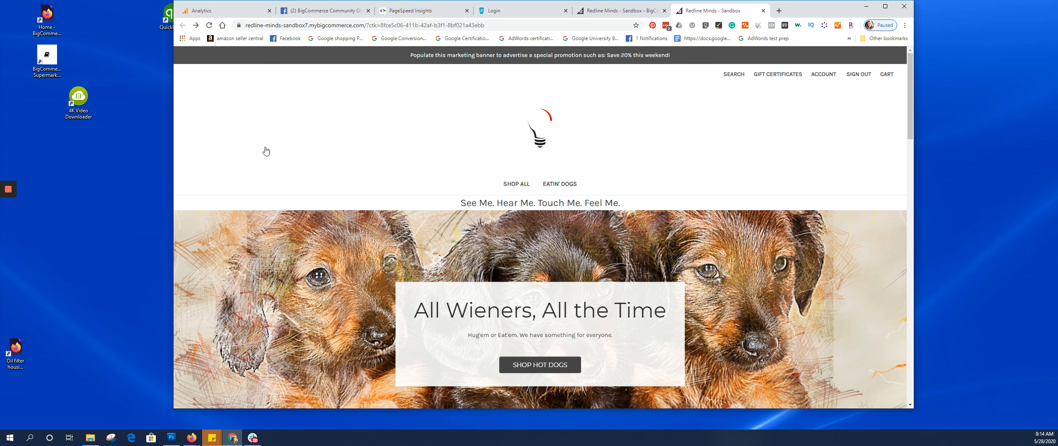
left_click_drag(173, 107, 707, 107)
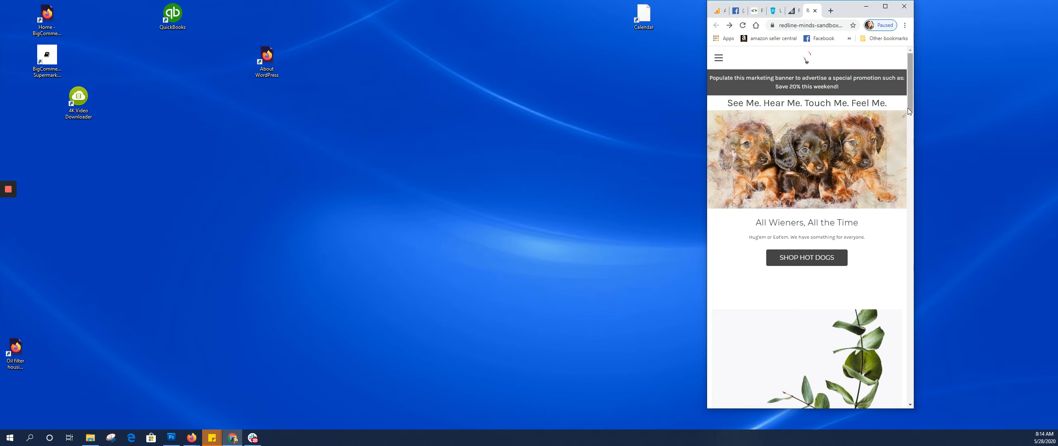
left_click_drag(909, 103, 908, 114)
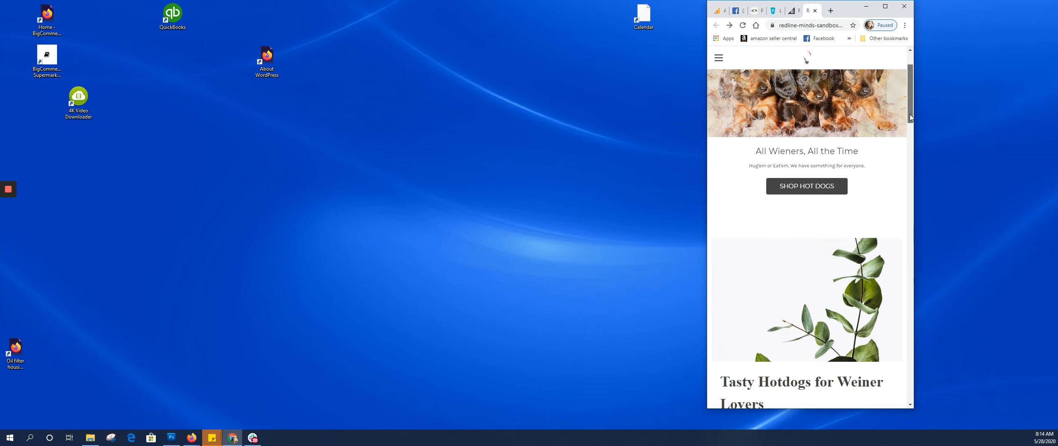
mouse_move(909, 114)
left_mouse_down()
mouse_move(909, 353)
mouse_move(908, 103)
left_mouse_up()
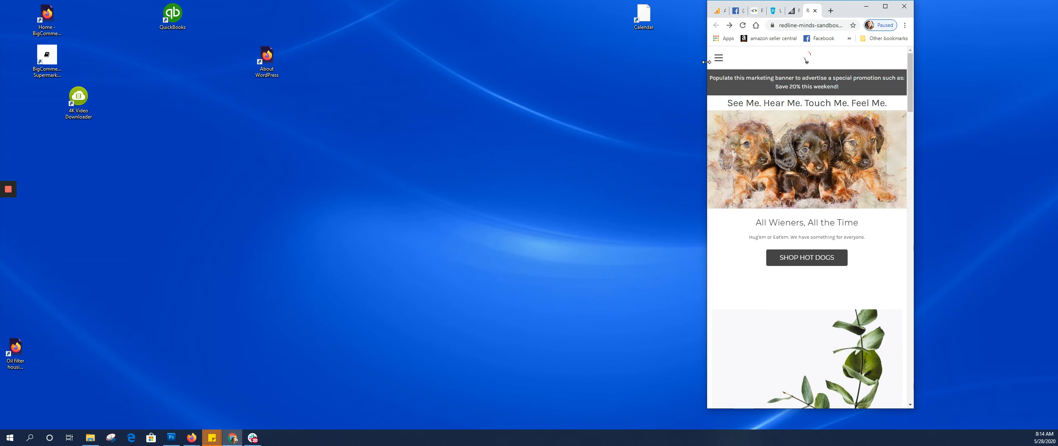
- Widen the browser window to desktop width and open the Cornerstone-Page Builder Test-org theme for customizing in the Light style
left_click_drag(706, 62, 278, 110)
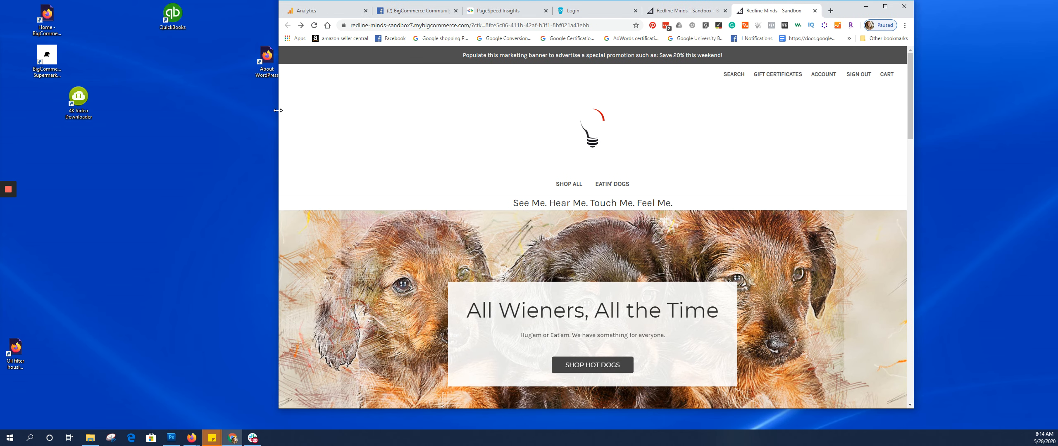
left_click(660, 10)
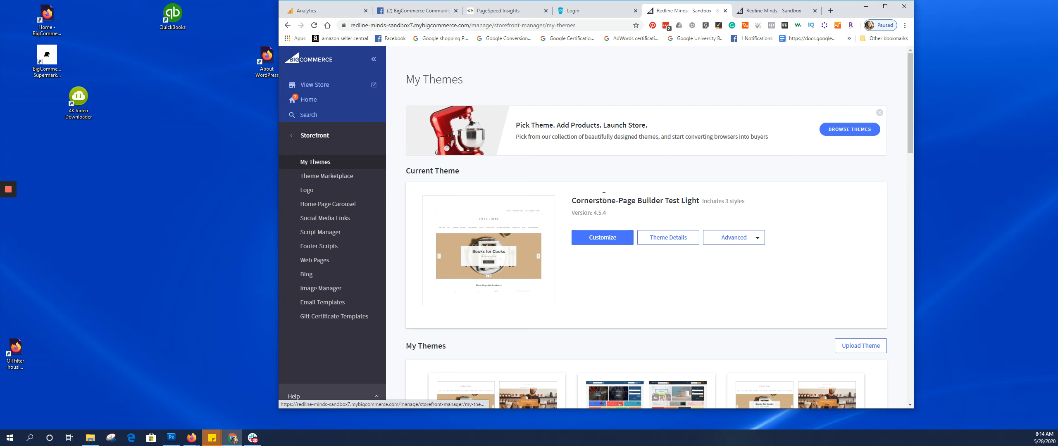
scroll(603, 195, "down", 3)
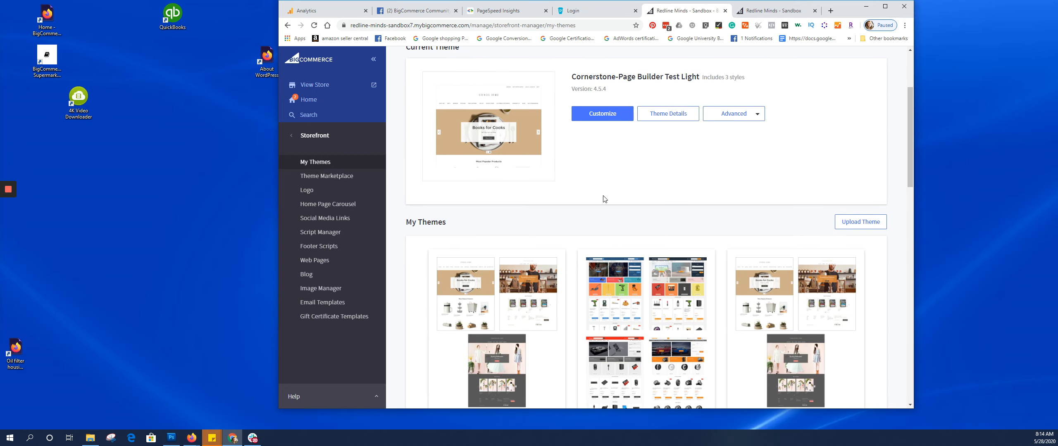
scroll(604, 199, "down", 4)
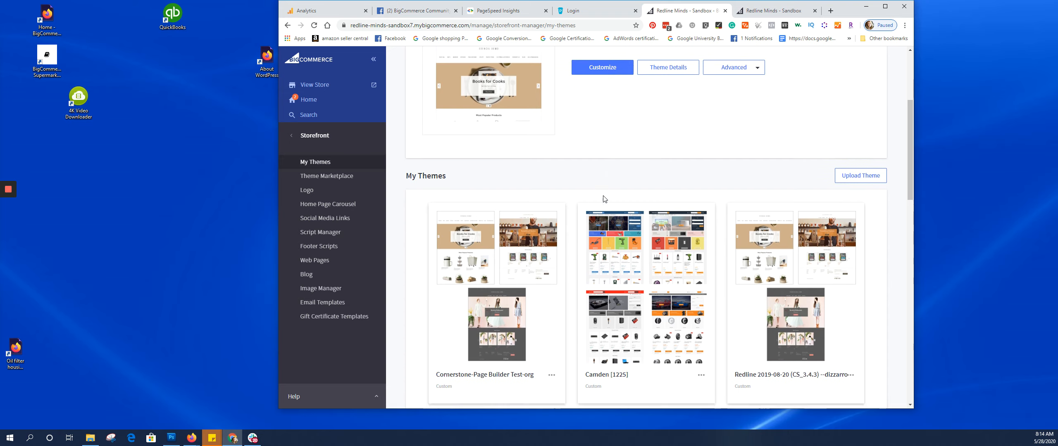
left_click(552, 256)
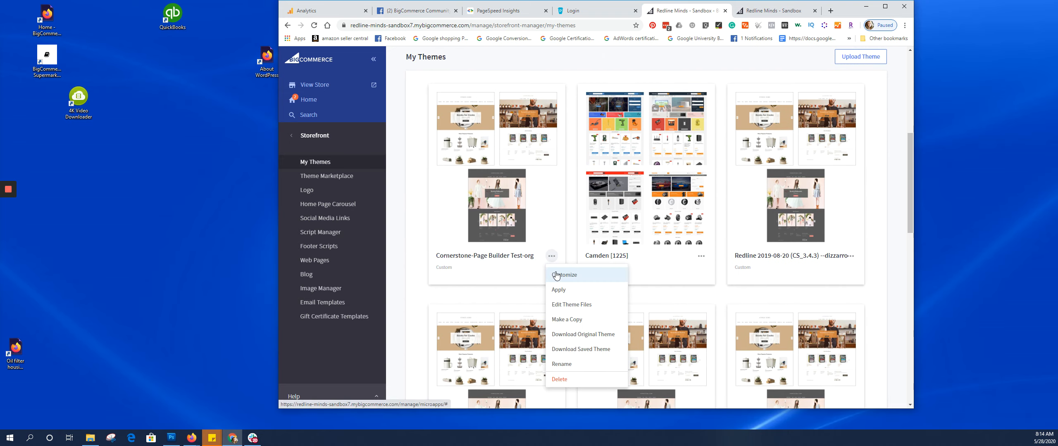
left_click(556, 275)
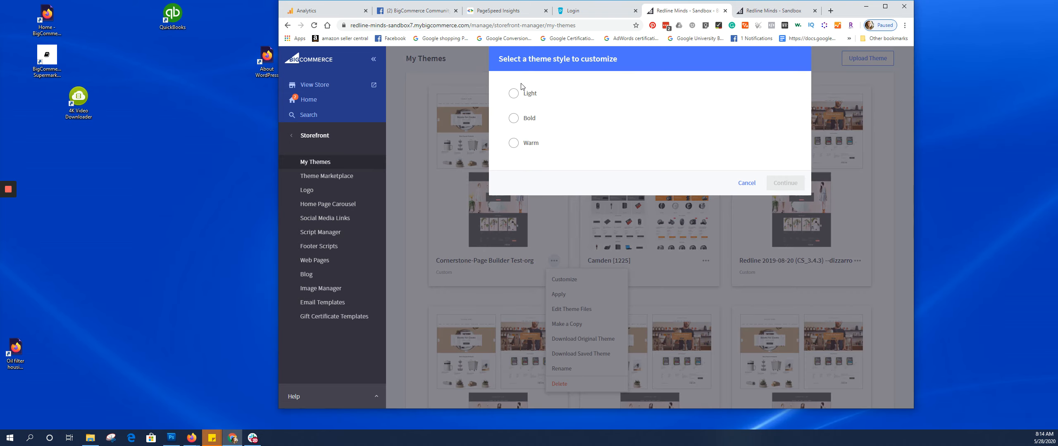
left_click(525, 94)
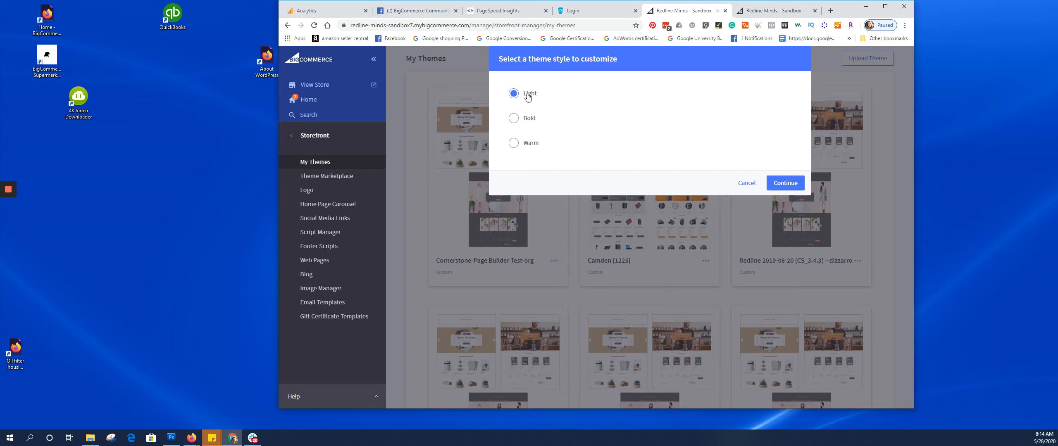
left_click(785, 183)
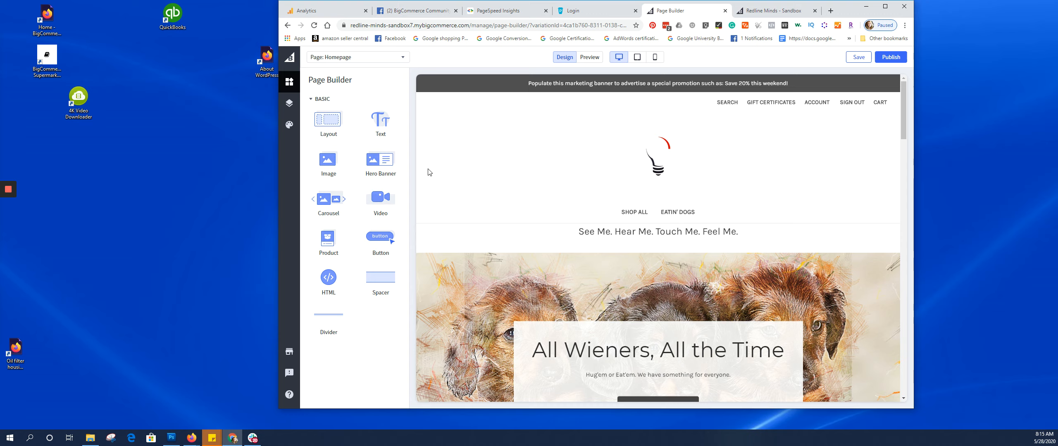
- Review the text settings of the "See Me. Hear Me. Touch Me. Feel Me." tagline, and return to the list of widgets
scroll(480, 151, "down", 5)
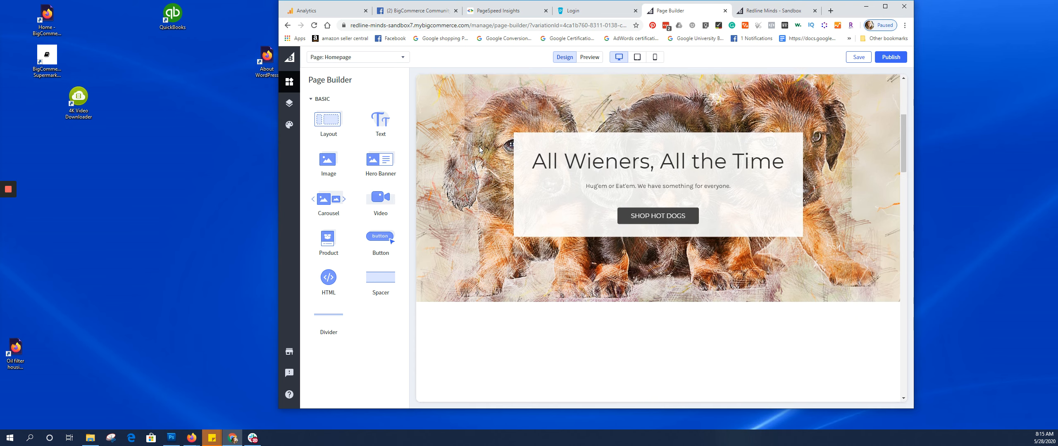
scroll(479, 148, "up", 5)
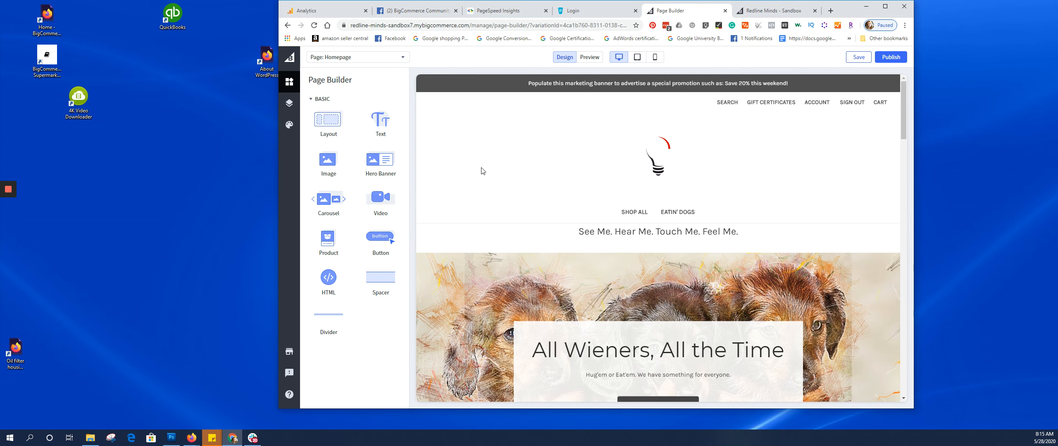
left_click(520, 234)
scroll(654, 85, "down", 3)
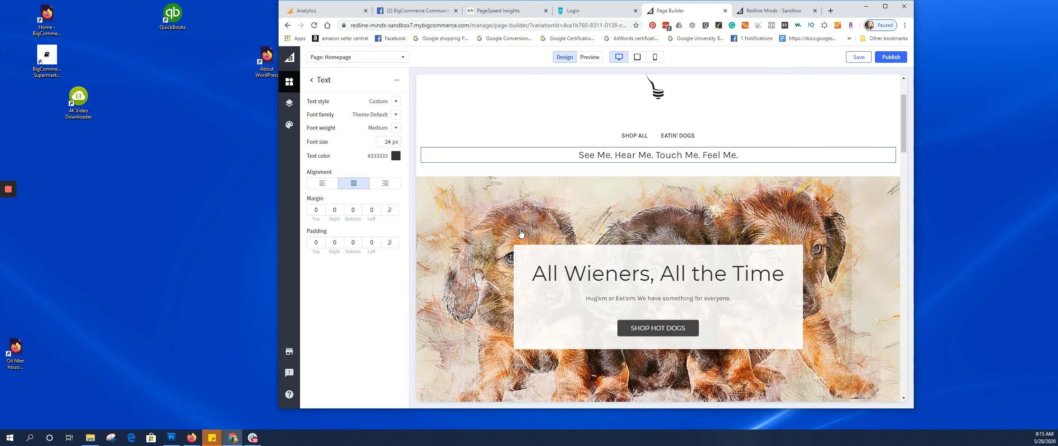
left_click(495, 186)
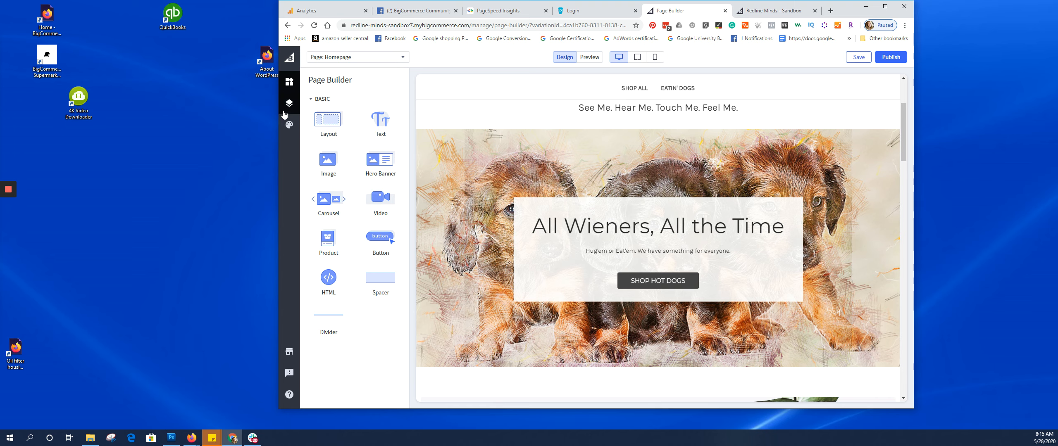
- Examine the homepage content from the carousel down to the New Products section and back up to the hot dog hero banner
scroll(581, 218, "down", 4)
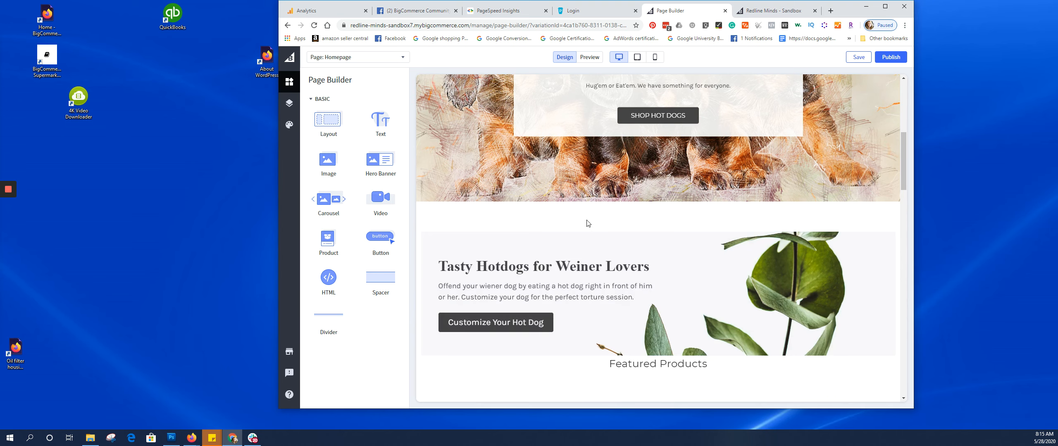
scroll(606, 130, "down", 5)
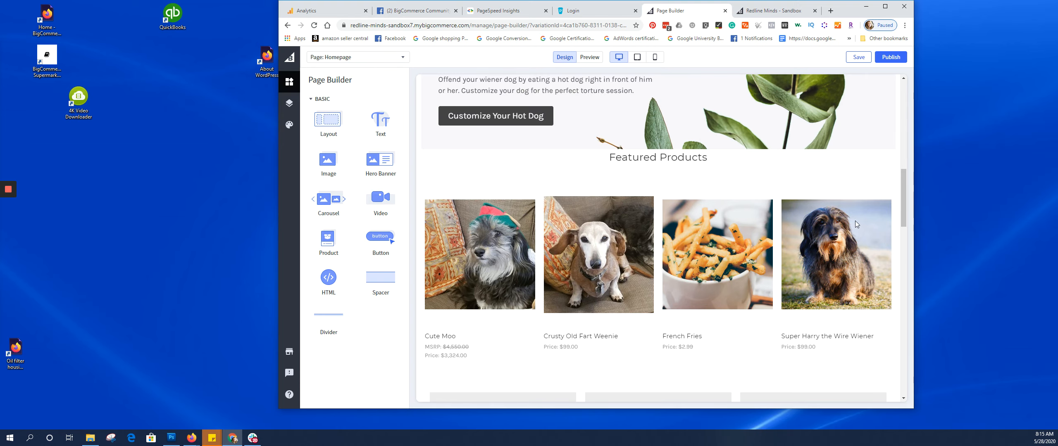
scroll(727, 222, "down", 1)
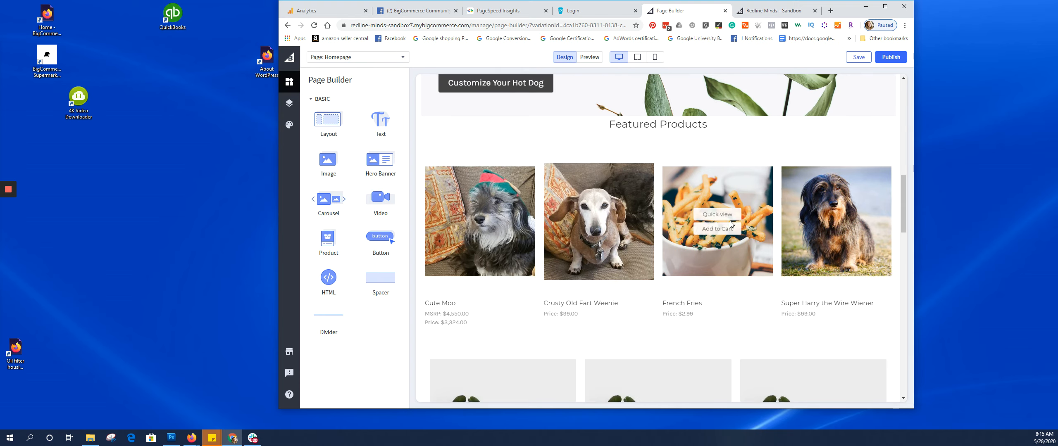
scroll(729, 224, "down", 8)
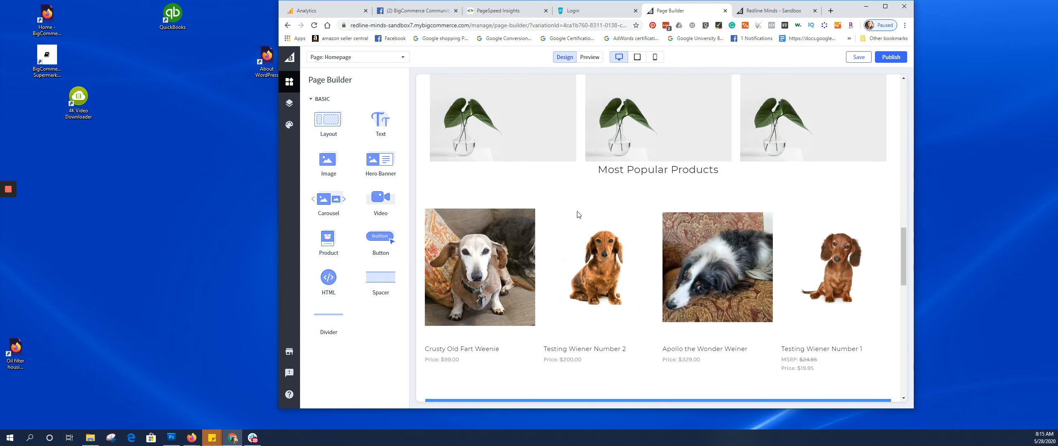
scroll(544, 203, "down", 7)
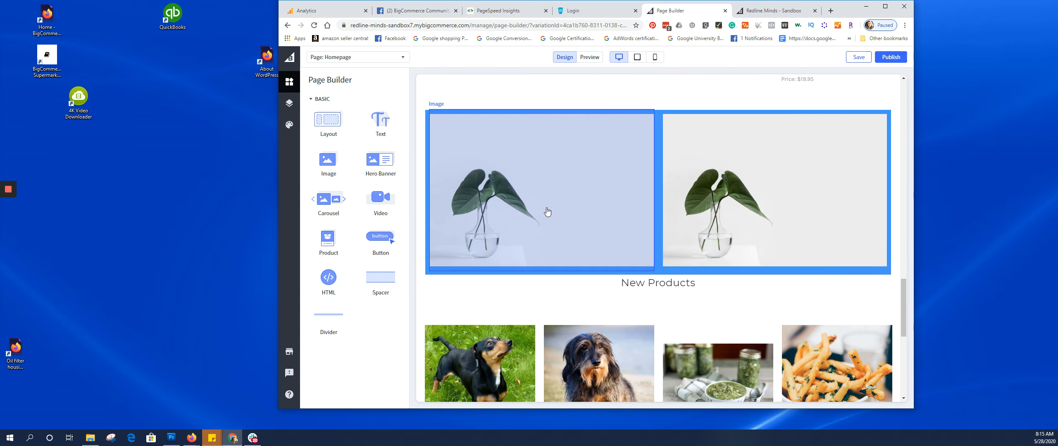
scroll(657, 305, "down", 6)
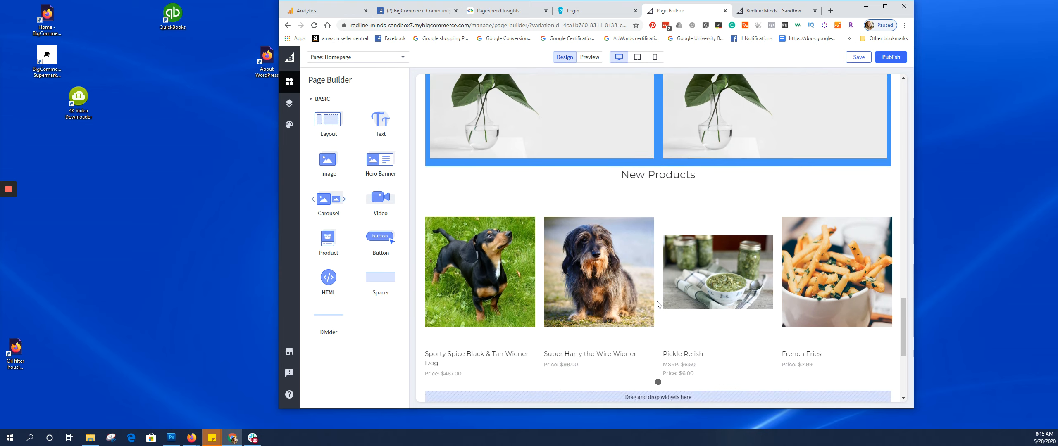
scroll(658, 305, "up", 14)
scroll(658, 304, "up", 10)
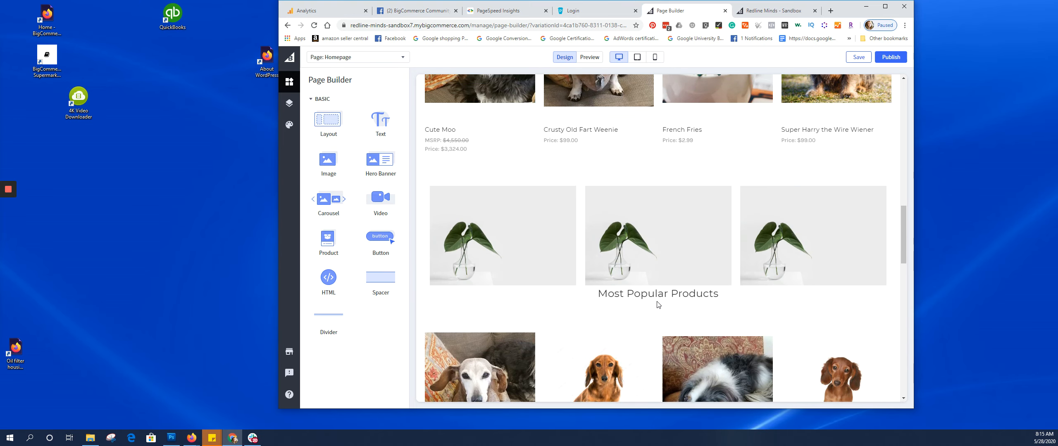
scroll(654, 303, "up", 3)
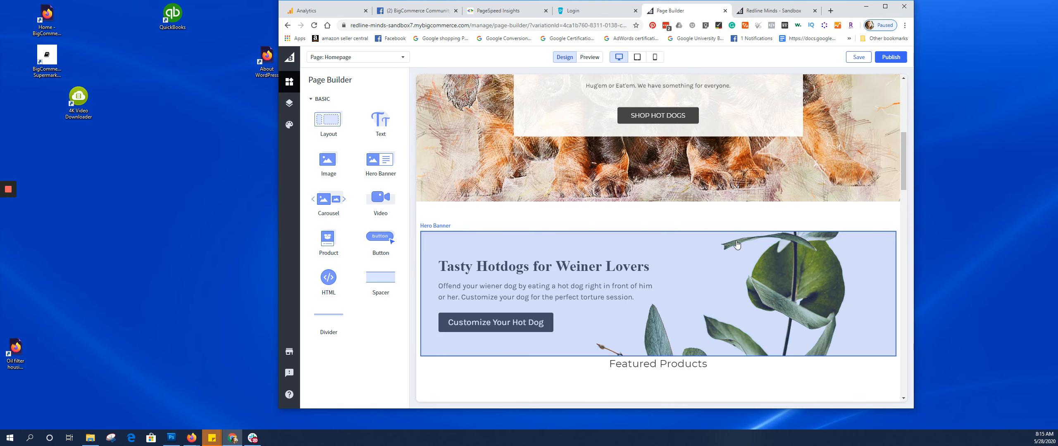
- Add an Image widget between the Most Popular Products section and the two-image row
scroll(719, 290, "down", 4)
scroll(678, 206, "down", 1)
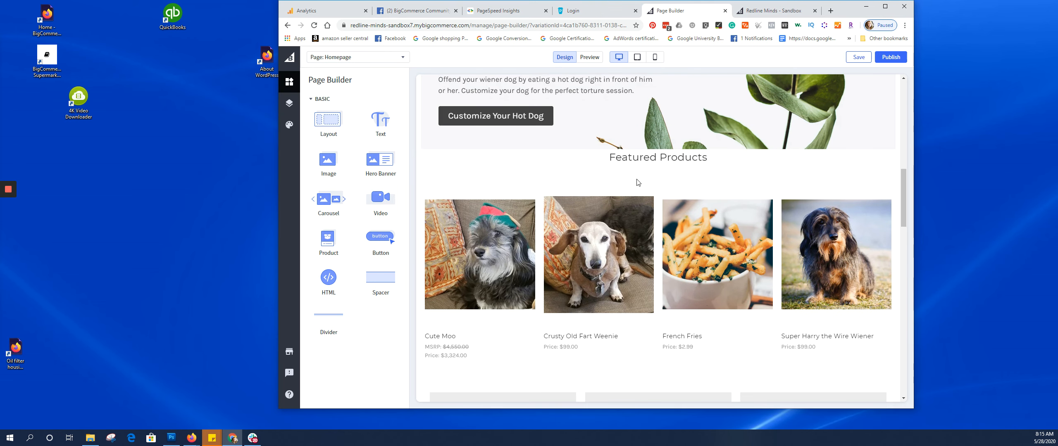
scroll(590, 384, "down", 12)
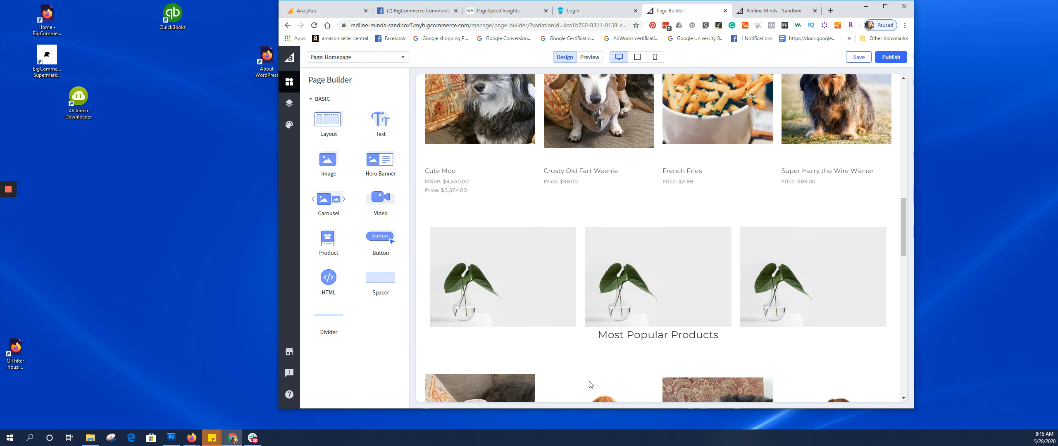
scroll(587, 382, "down", 2)
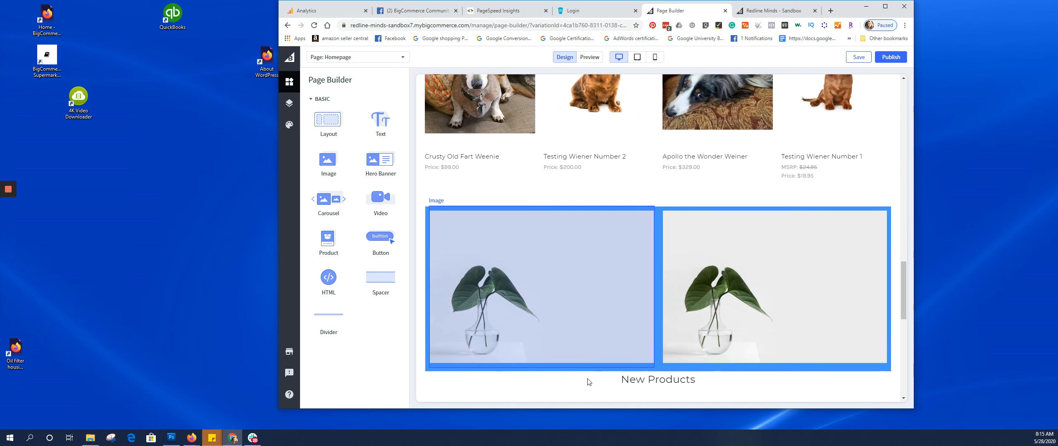
scroll(531, 219, "up", 2)
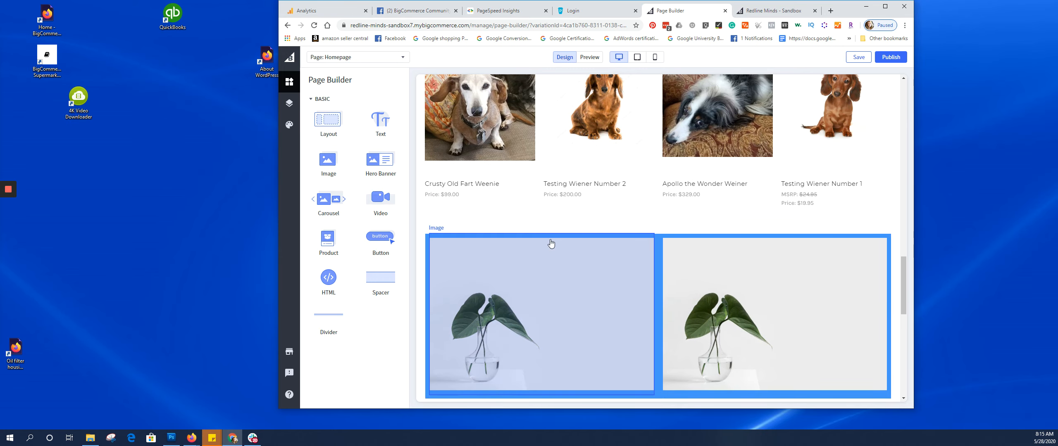
left_click_drag(339, 119, 663, 221)
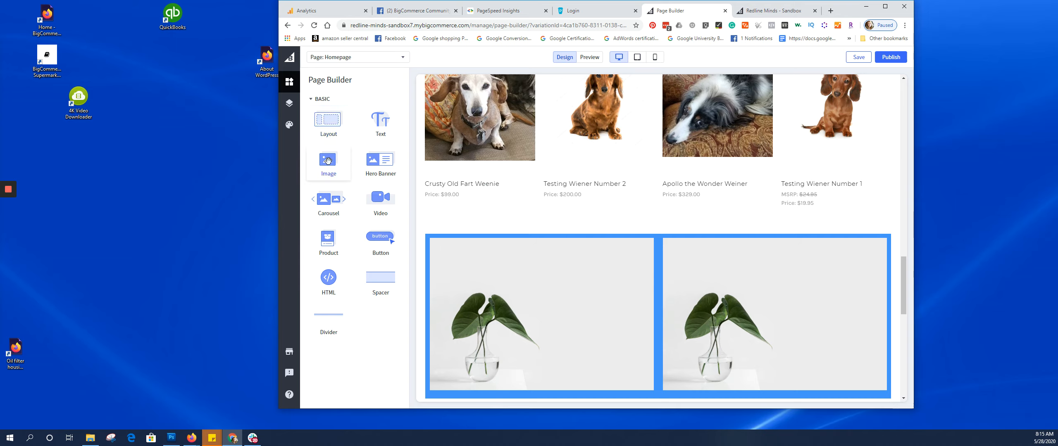
left_click_drag(327, 160, 655, 238)
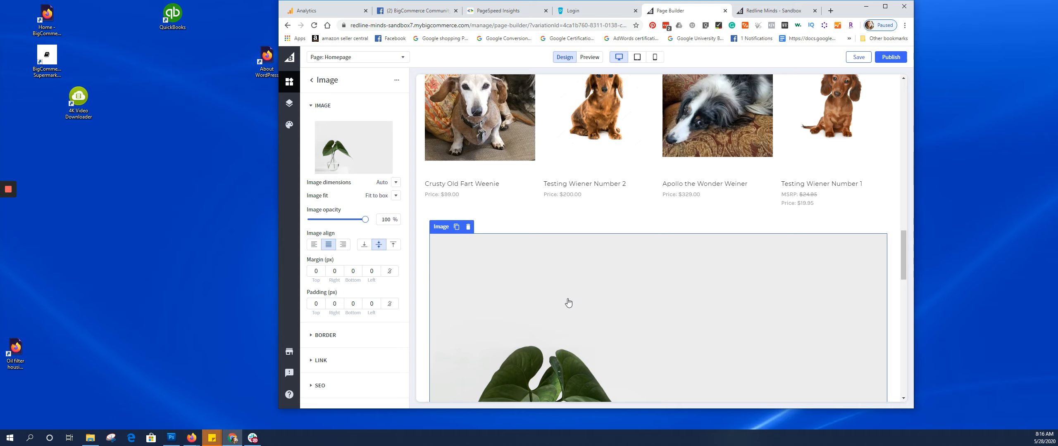
scroll(568, 303, "down", 4)
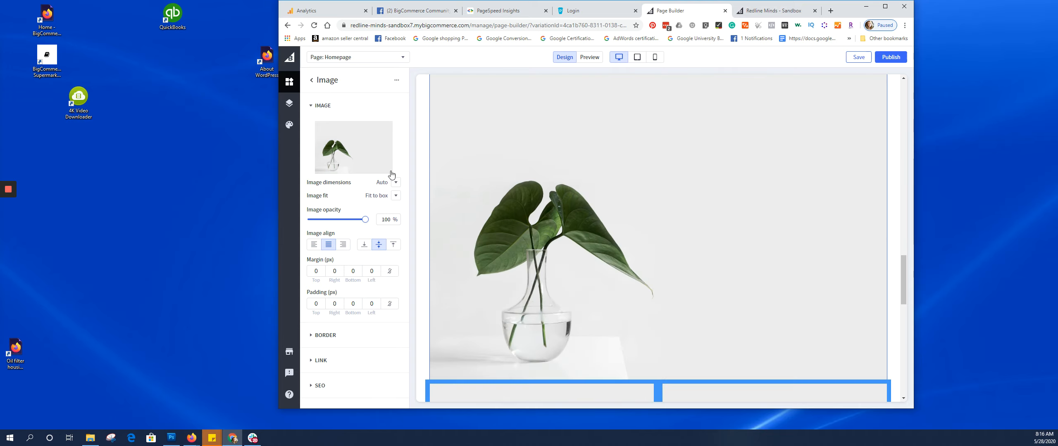
- Try to replace the widget's placeholder picture with the home image from File Explorer's recent files, and return to Page Builder
left_click(355, 144)
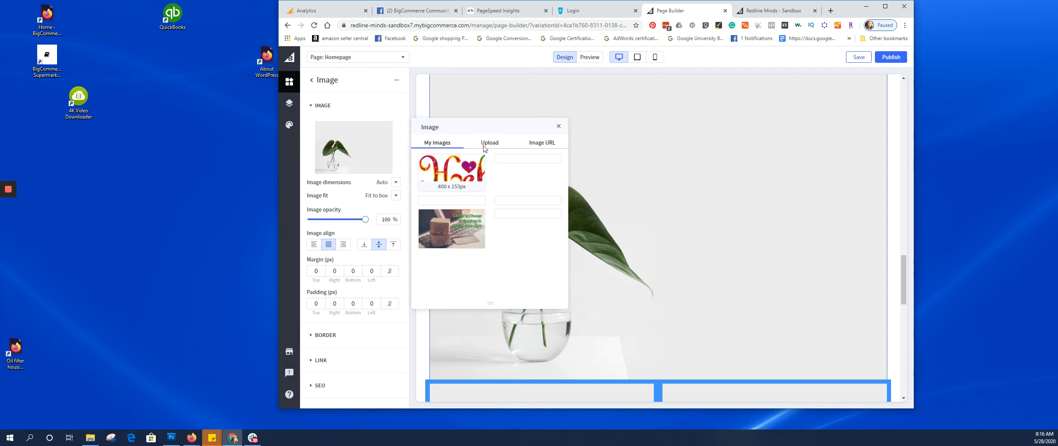
left_click(558, 126)
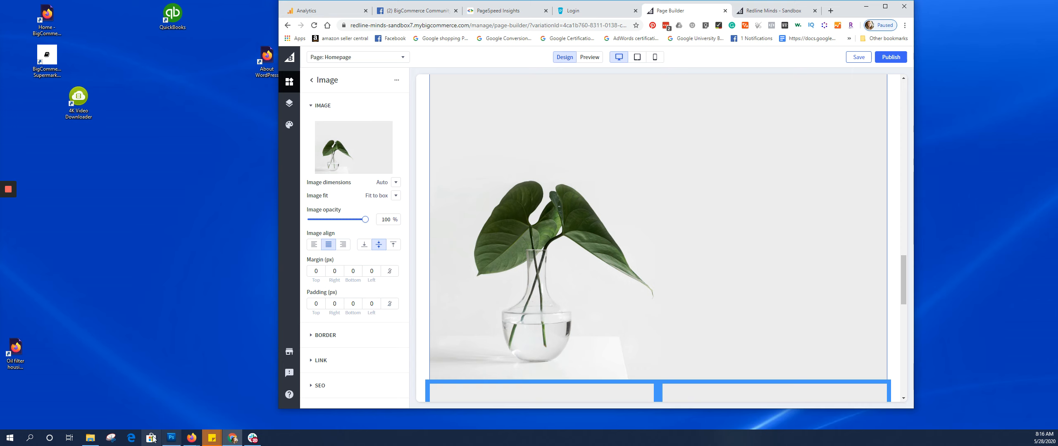
left_click(90, 439)
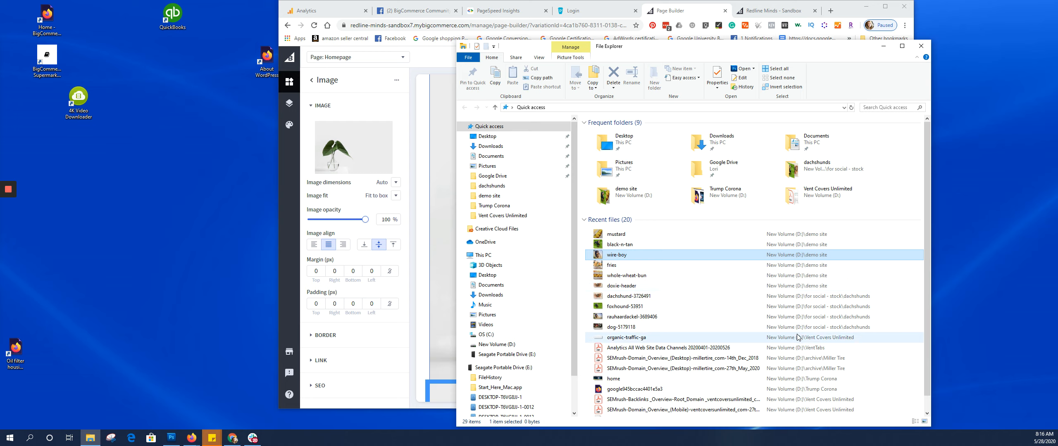
left_click(755, 379)
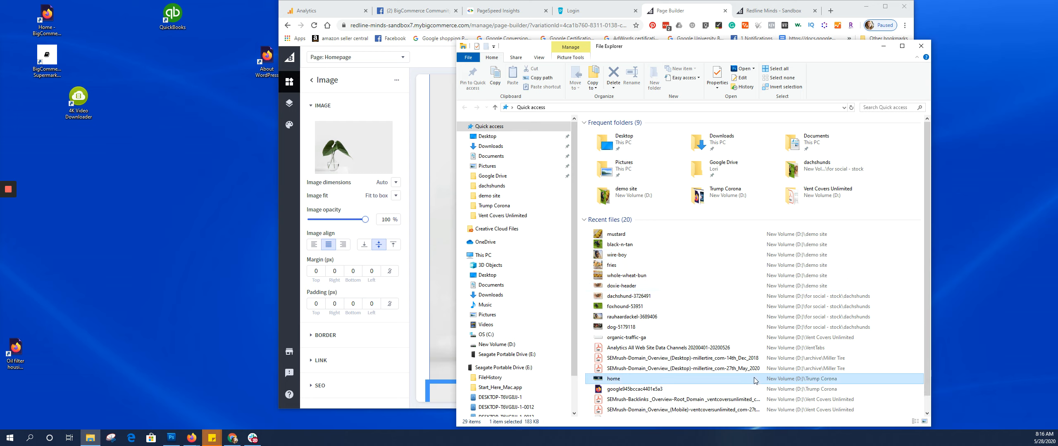
left_click_drag(754, 379, 347, 162)
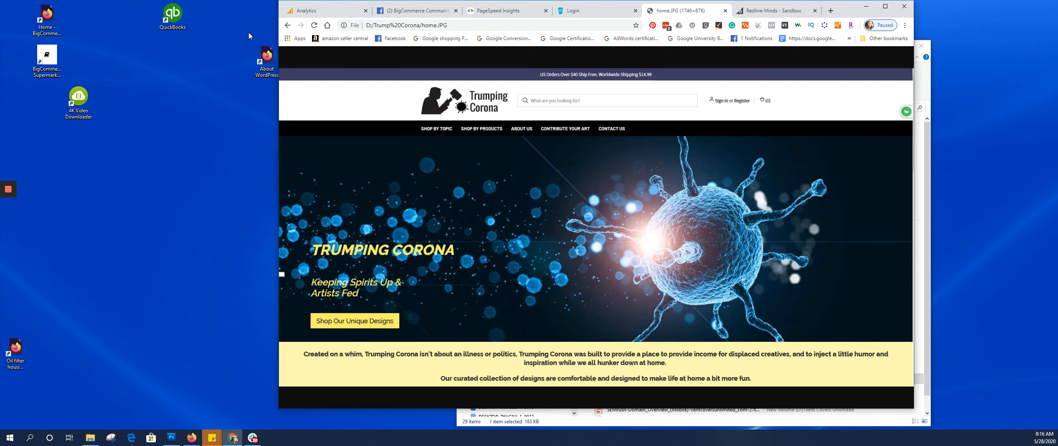
left_click(287, 26)
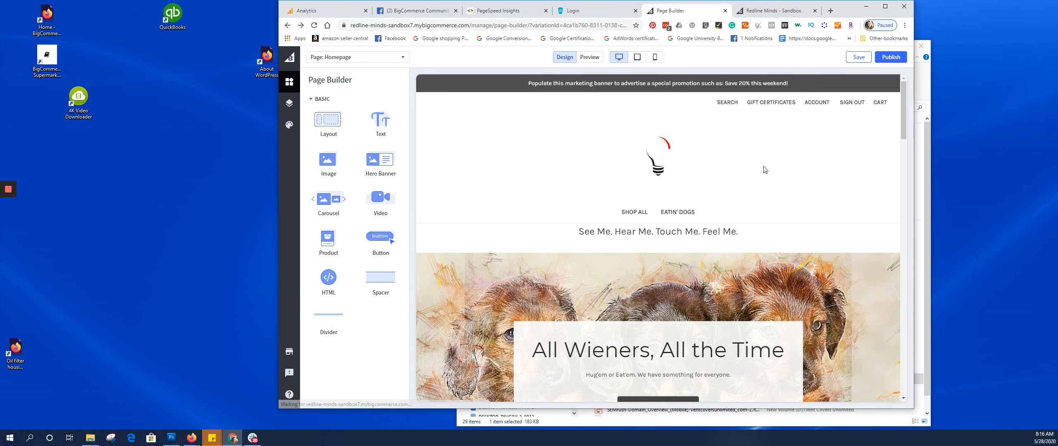
- Examine the homepage from the marketing banner down to the footer and back up to the hot dog hero banner
scroll(763, 169, "down", 6)
scroll(763, 169, "down", 15)
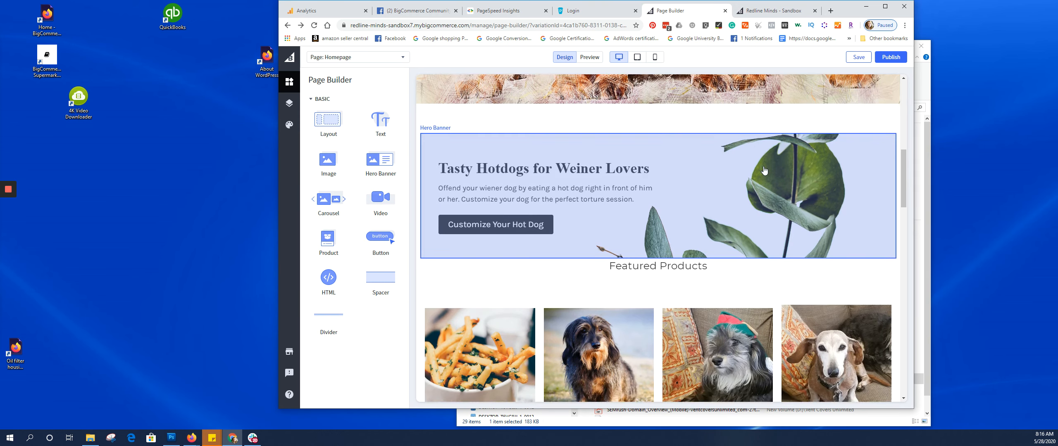
scroll(764, 169, "down", 4)
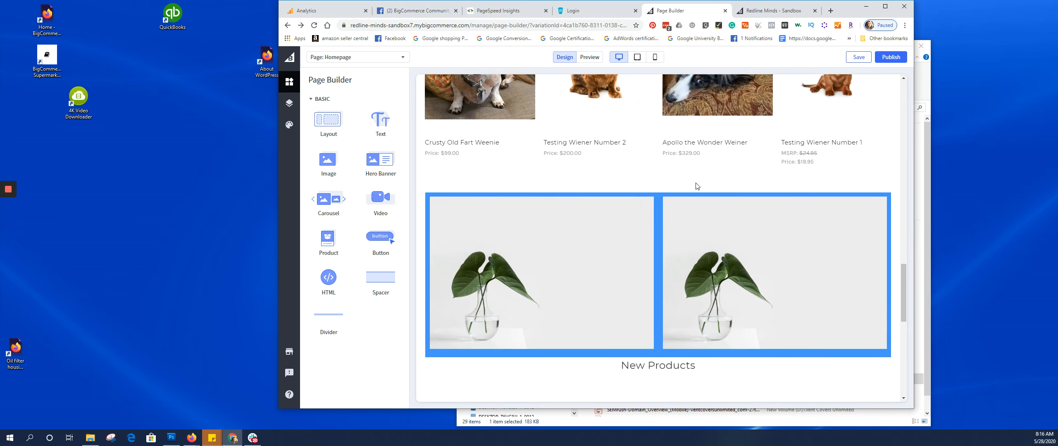
scroll(687, 188, "down", 8)
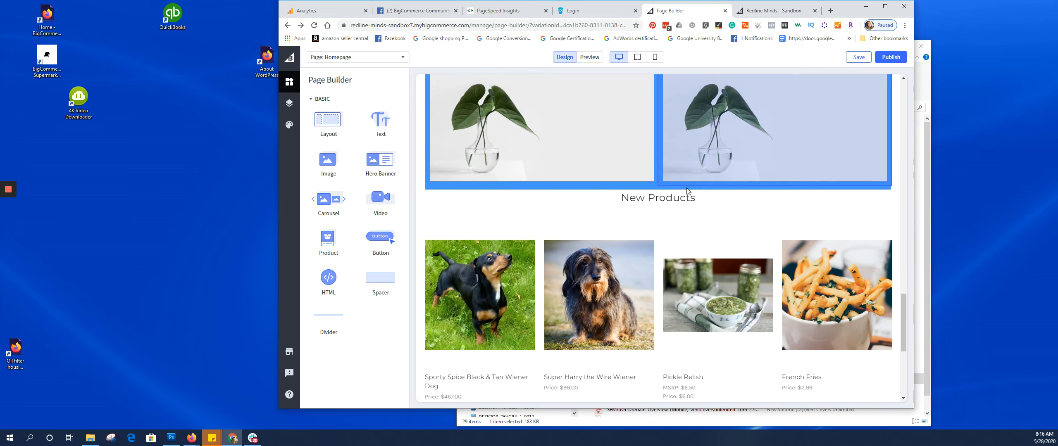
scroll(686, 193, "down", 2)
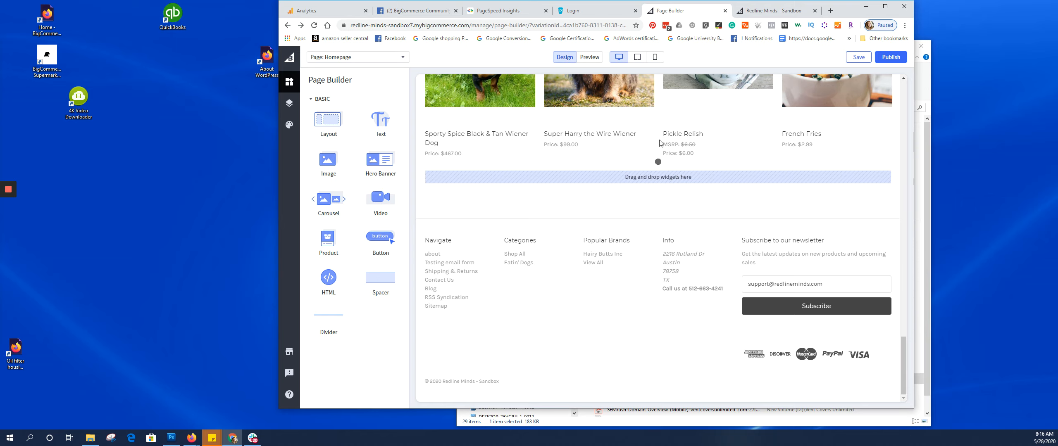
scroll(659, 140, "up", 10)
scroll(659, 143, "up", 10)
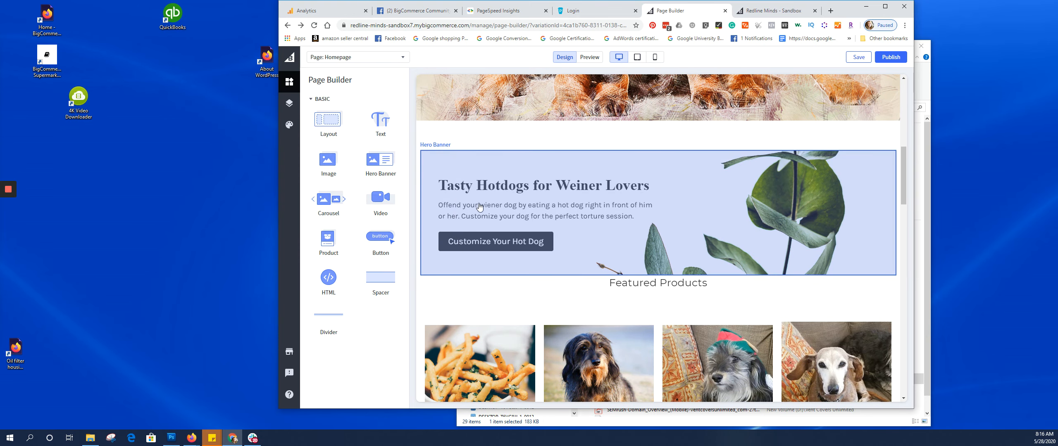
- Turn on image parallax for the "Tasty Hotdogs for Weiner Lovers" hero banner, and save the homepage after checking the scrolling effect
left_click(552, 187)
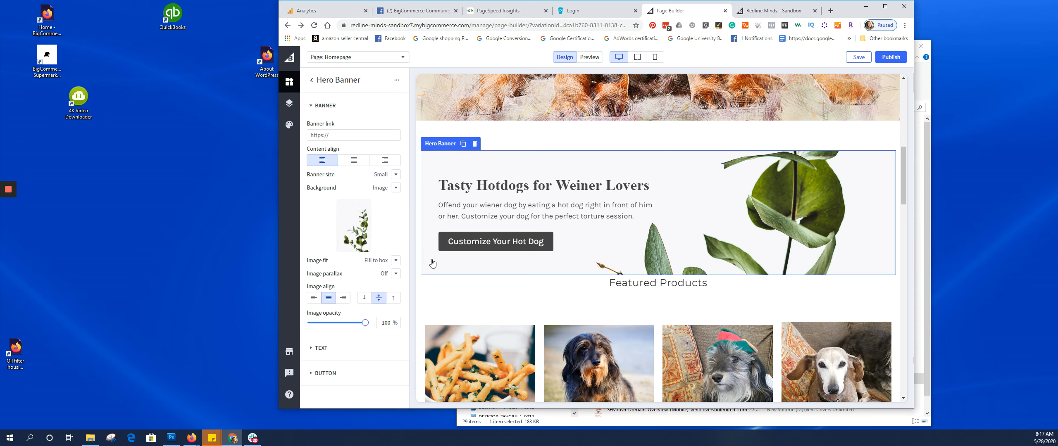
left_click(395, 274)
left_click(396, 284)
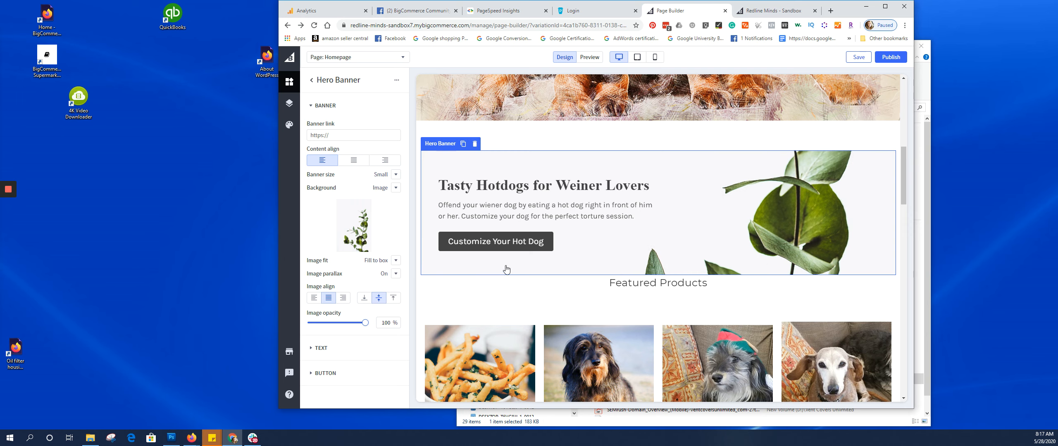
scroll(707, 218, "down", 5)
scroll(706, 218, "up", 8)
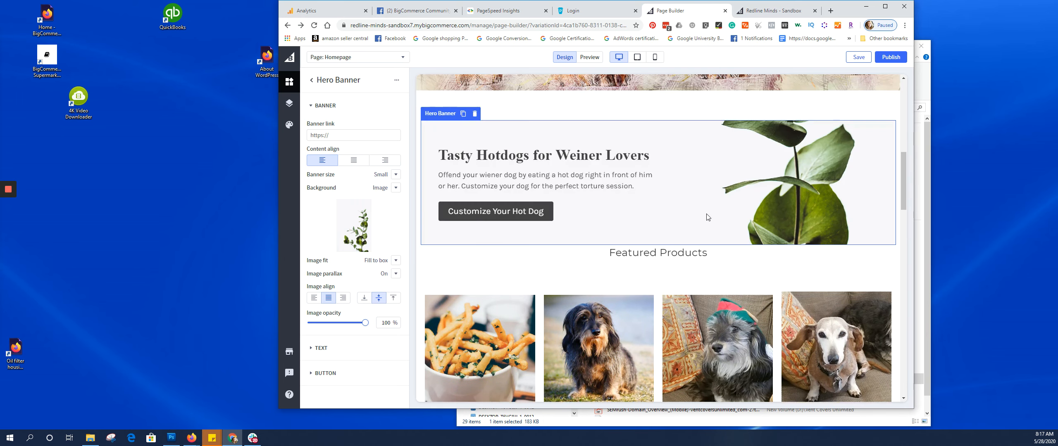
scroll(706, 217, "down", 9)
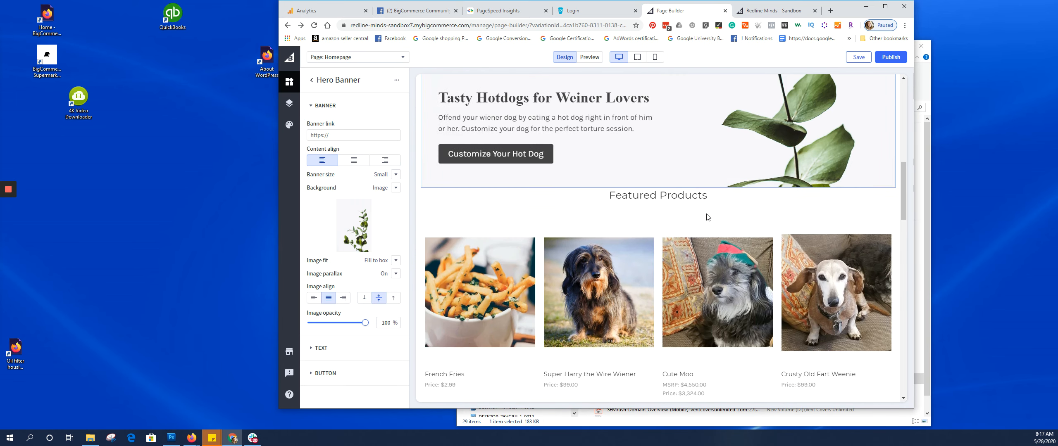
scroll(707, 217, "up", 8)
scroll(707, 217, "up", 4)
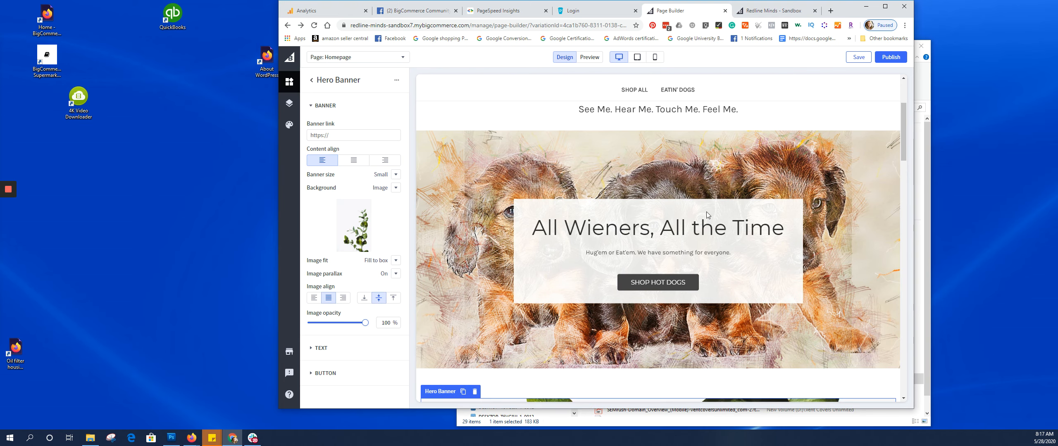
left_click(851, 56)
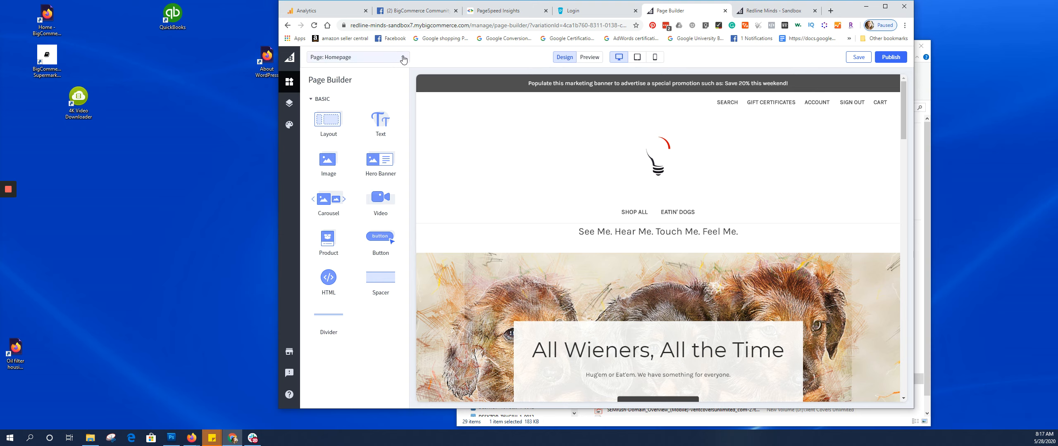
- Switch to the about page and look over its widget drop areas
left_click(403, 59)
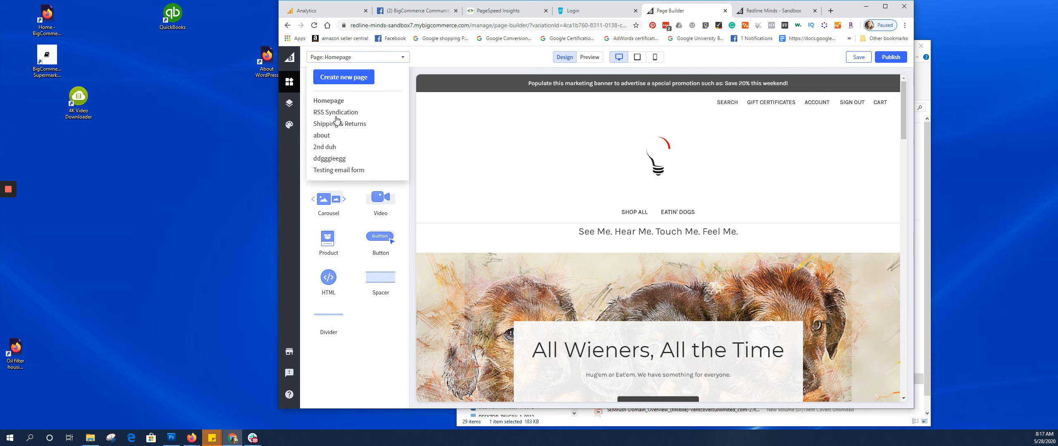
left_click(328, 139)
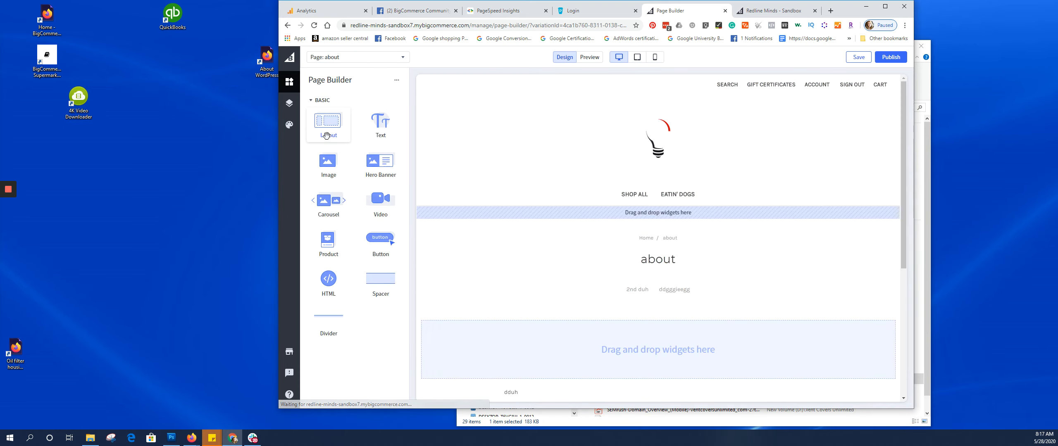
scroll(639, 182, "down", 3)
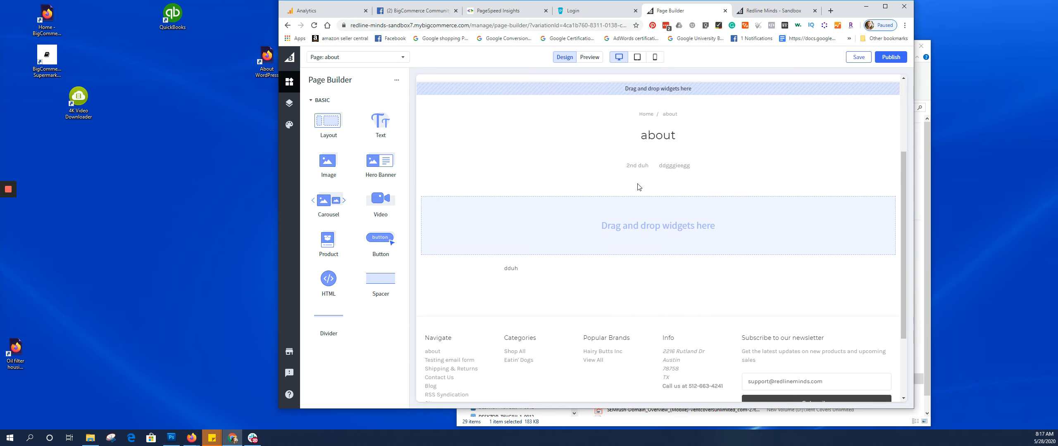
scroll(639, 185, "up", 2)
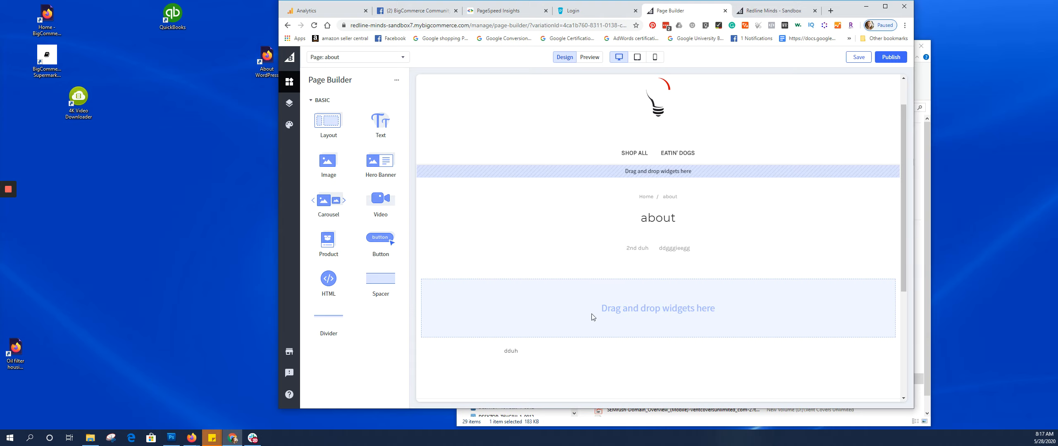
- Add a Video widget to the drop area below the about page's title, and inspect its YouTube or Vimeo URL setting
left_click_drag(379, 204, 668, 311)
scroll(667, 313, "down", 5)
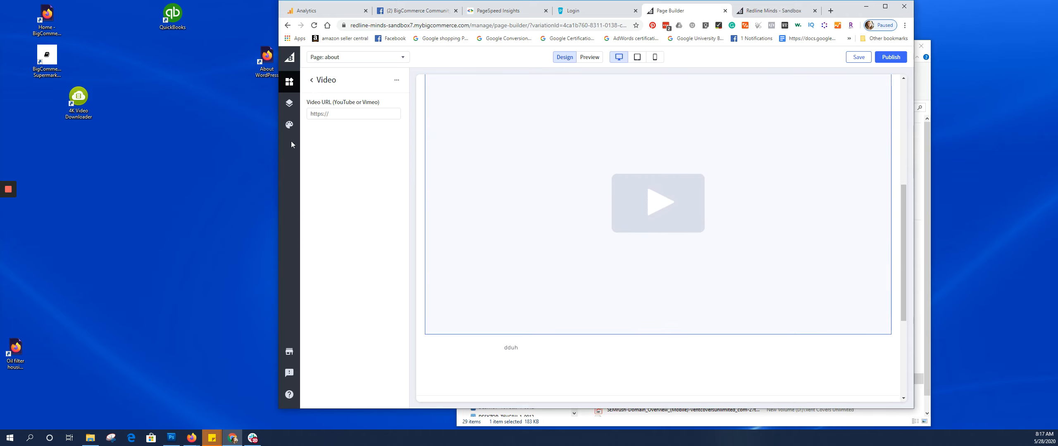
left_click(346, 115)
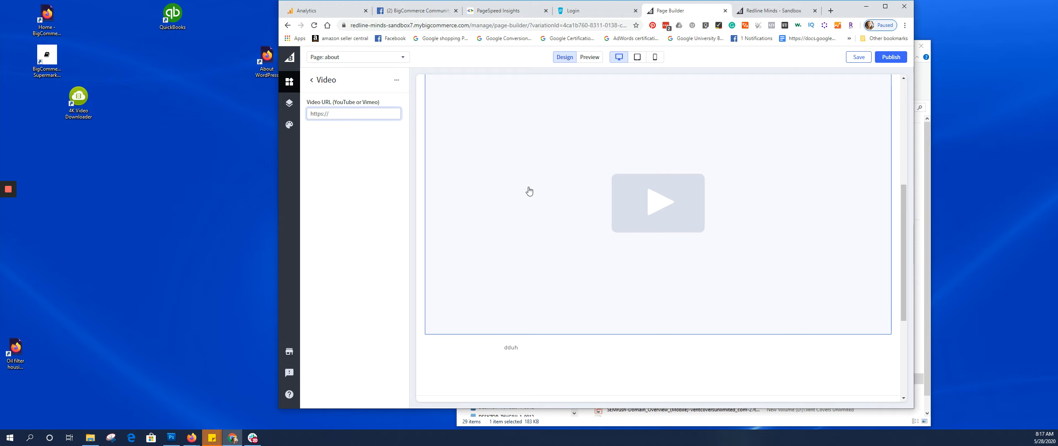
scroll(602, 223, "up", 6)
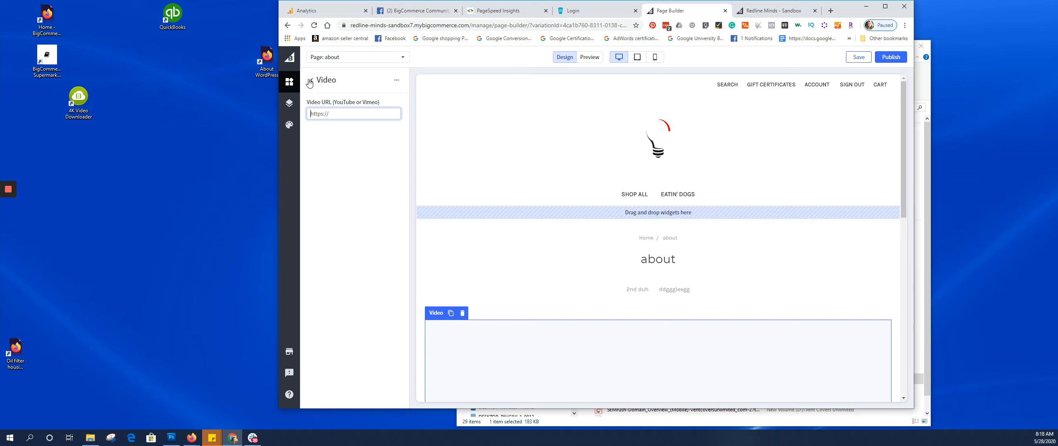
- Look through the list of editable pages, and check whether the Shop All and Eatin' Dogs navigation links can be opened
left_click(337, 58)
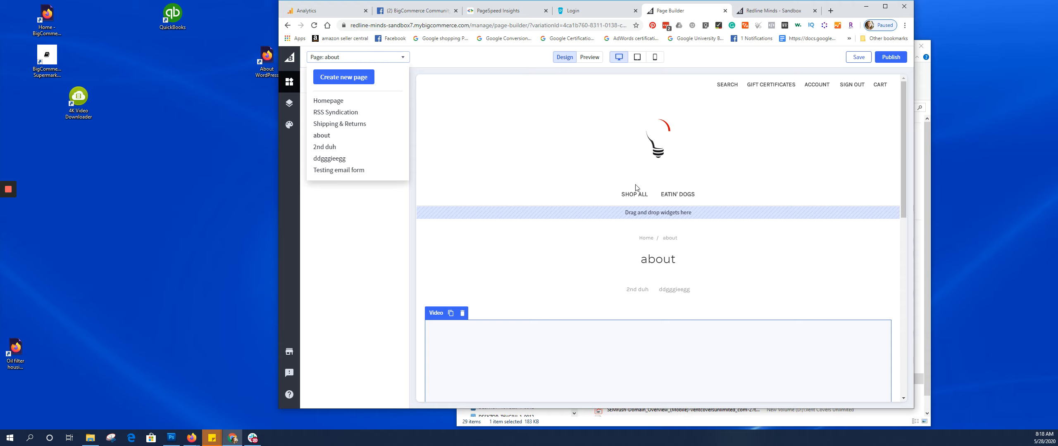
double_click(632, 196)
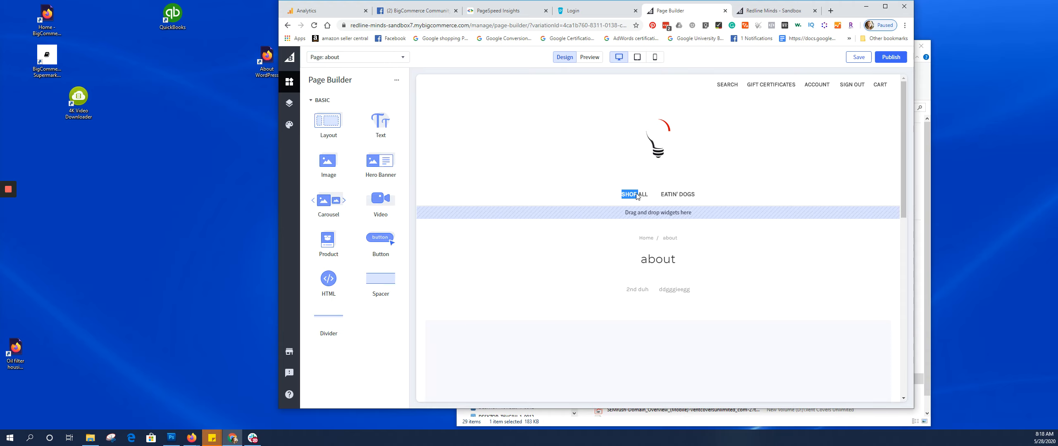
left_click(676, 197)
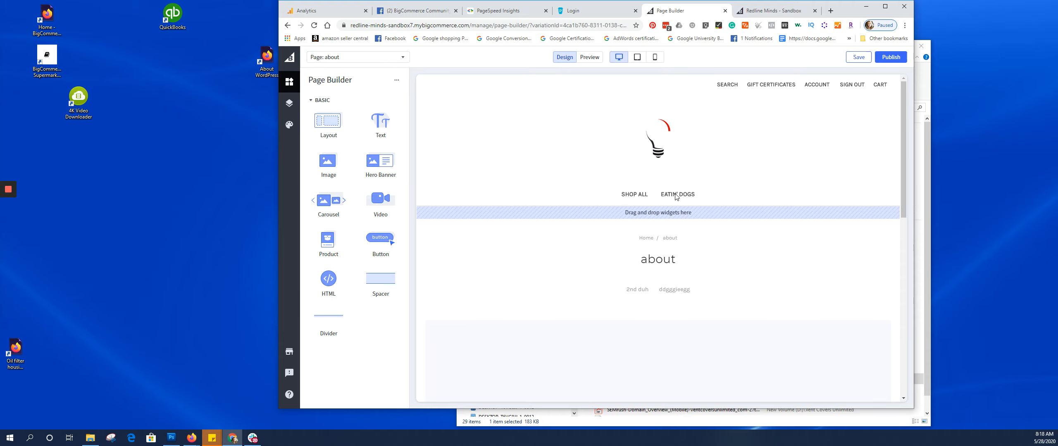
- Switch back to the homepage, and save and publish the changes
left_click(350, 57)
left_click(341, 102)
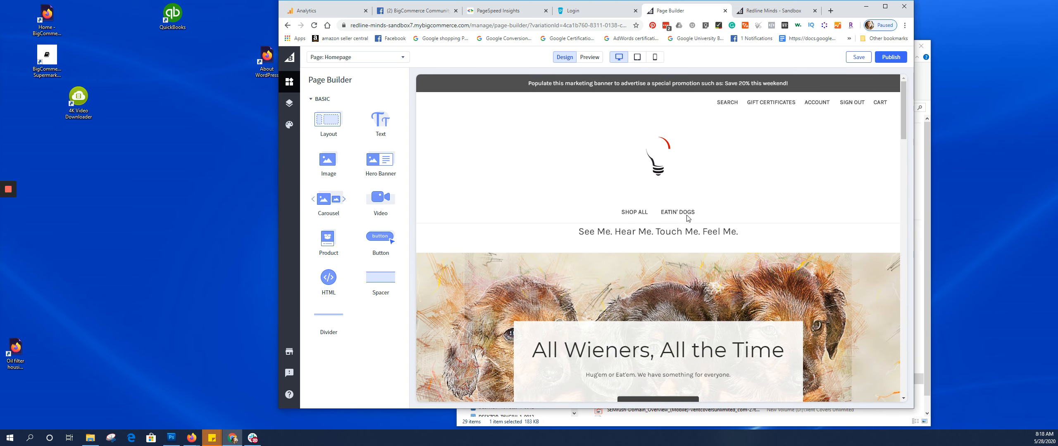
scroll(687, 216, "down", 10)
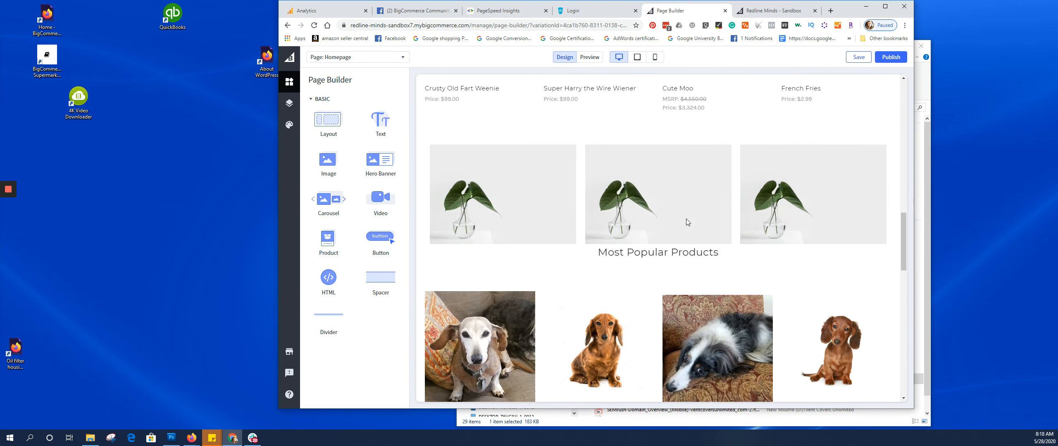
left_click(853, 58)
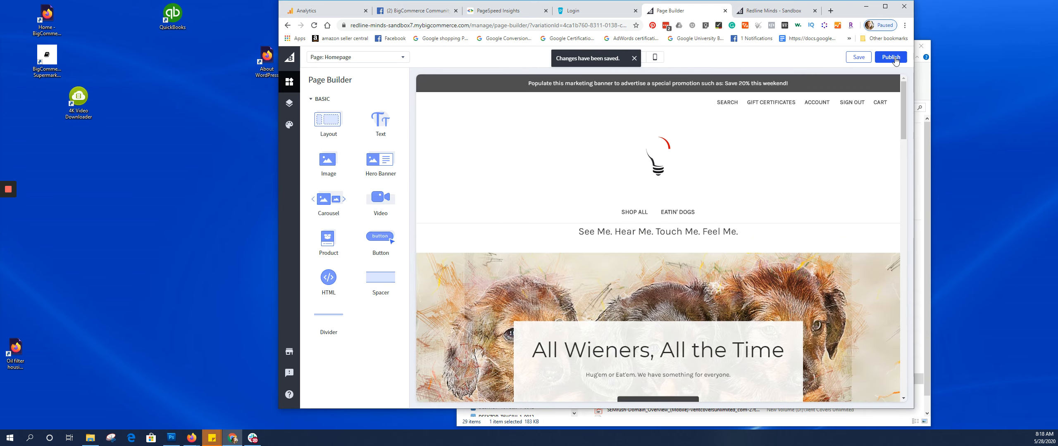
left_click(895, 59)
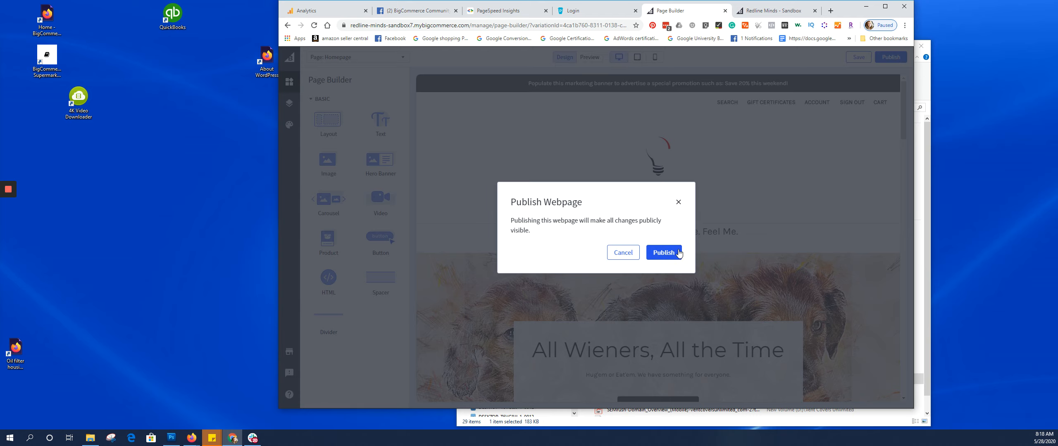
left_click(663, 252)
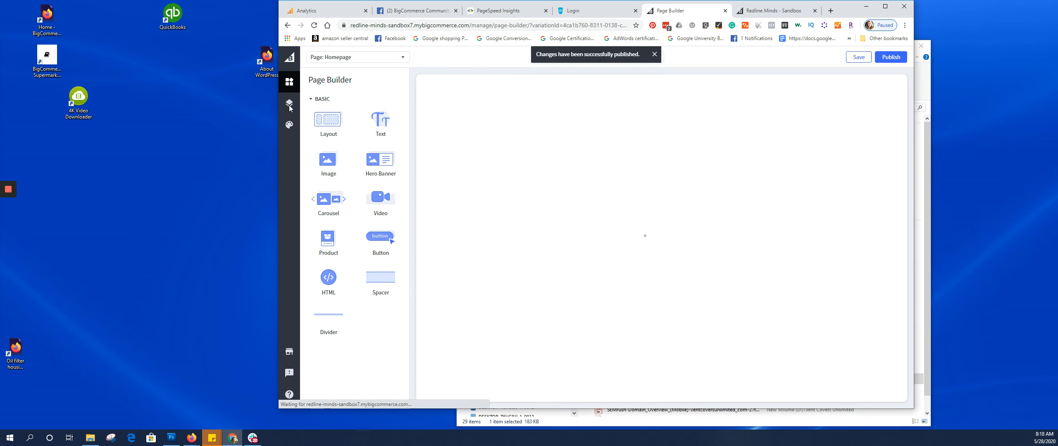
- Show the homepage's layers, and inspect Column 1 under Home Below Carousel along with the rest of the layer list
left_click(289, 104)
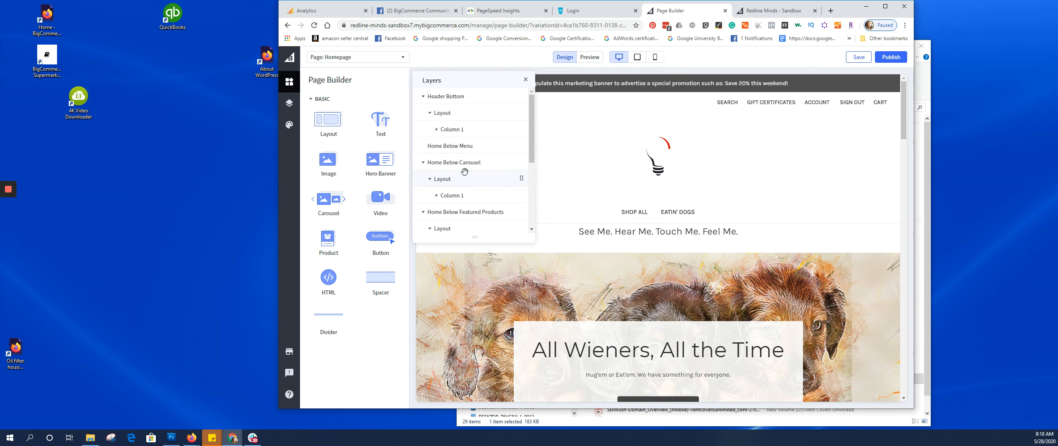
left_click(465, 198)
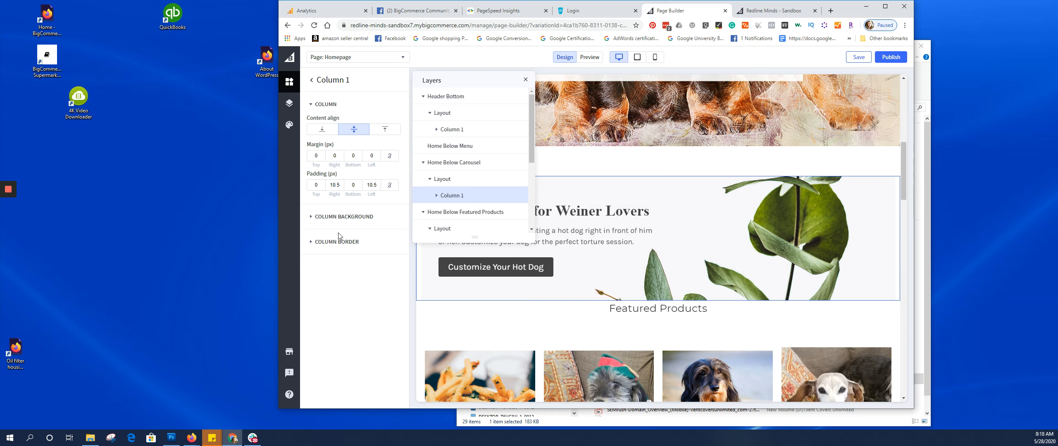
scroll(499, 157, "down", 3)
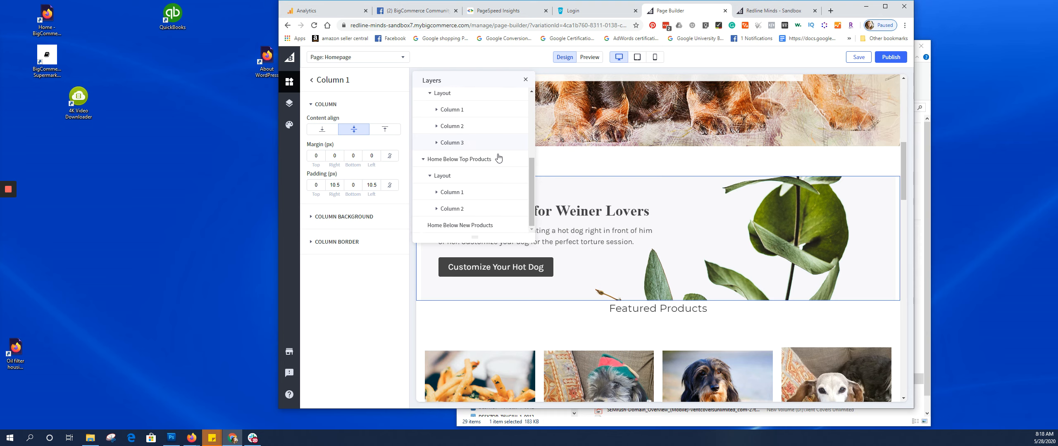
scroll(498, 157, "up", 3)
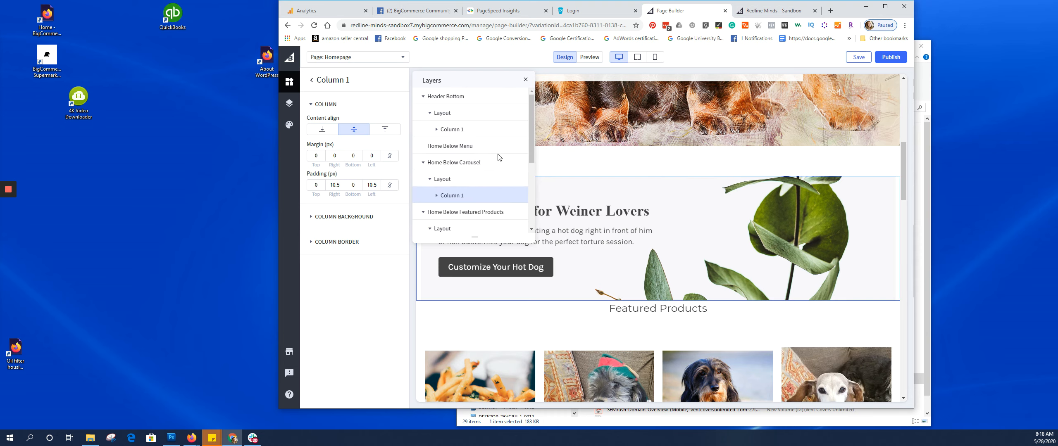
- Set the logo position to Left in the theme's Header & Footer styles, and review the remaining header and footer options
left_click(286, 128)
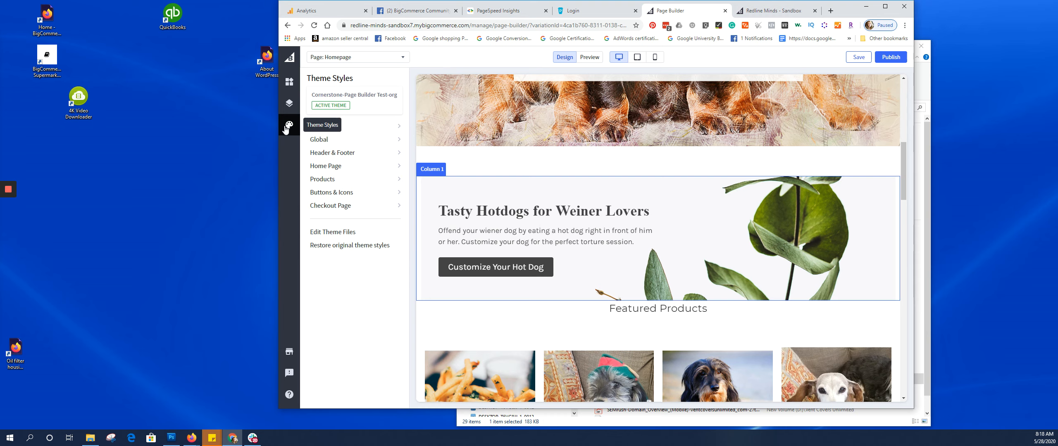
left_click(402, 159)
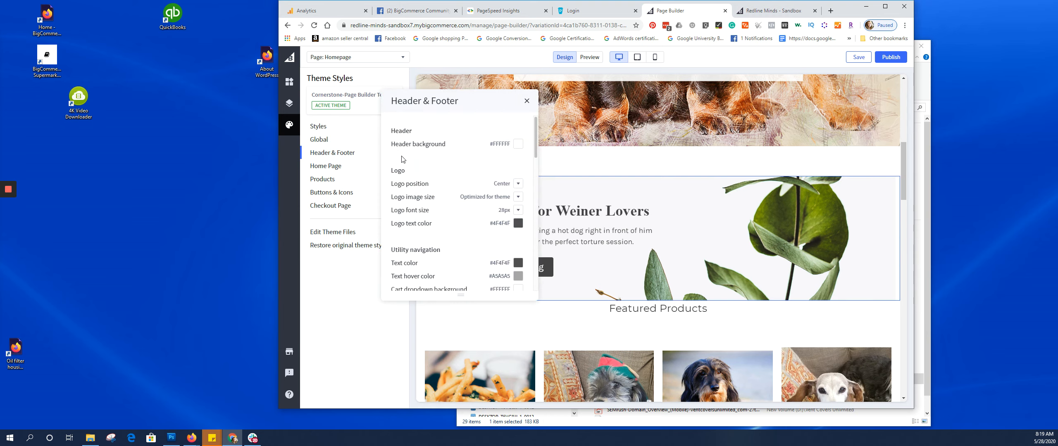
scroll(720, 165, "up", 5)
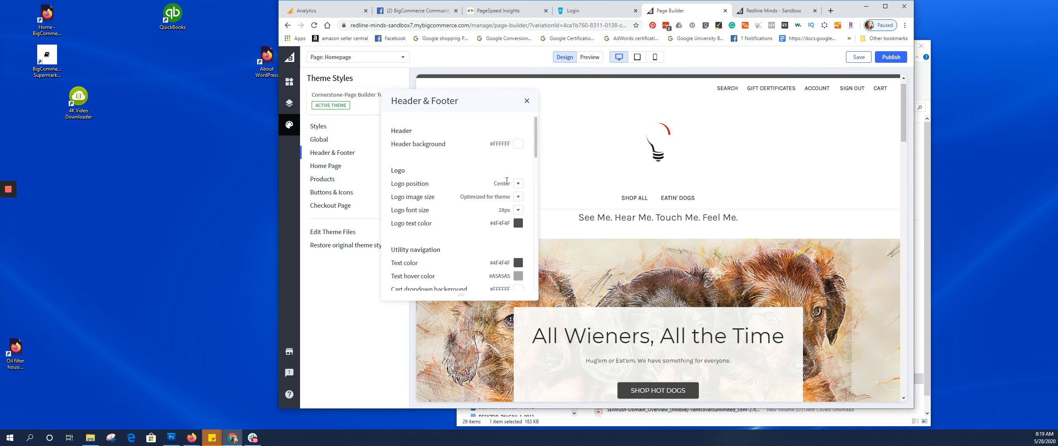
left_click(519, 184)
left_click(520, 208)
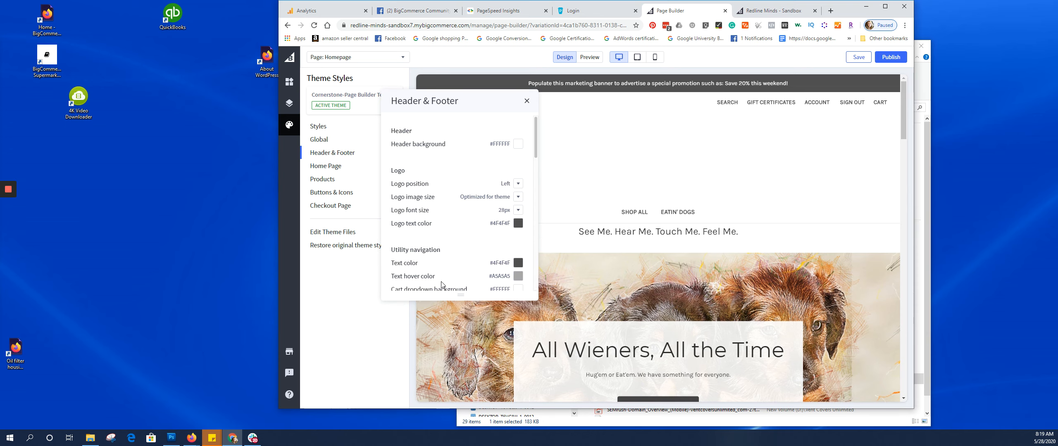
scroll(441, 284, "down", 4)
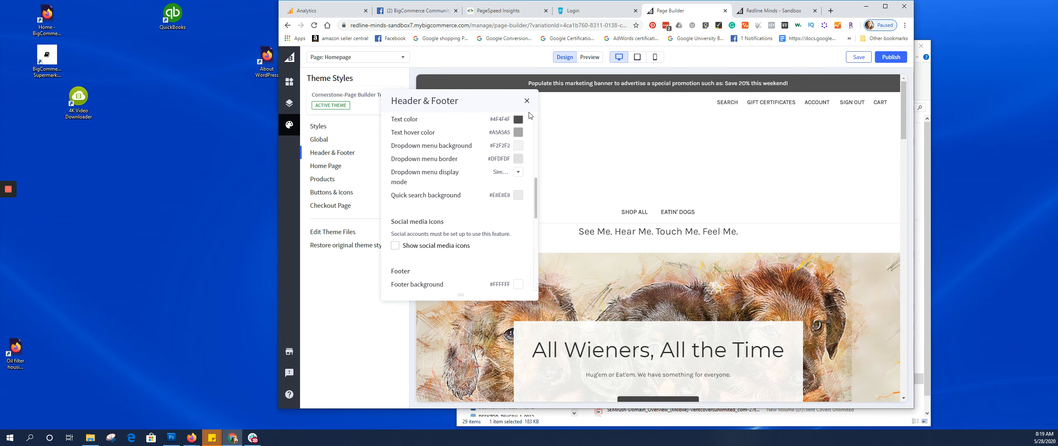
- Leave the Header & Footer styles and add an HTML widget to the empty drop area beneath the homepage's products
scroll(465, 209, "down", 6)
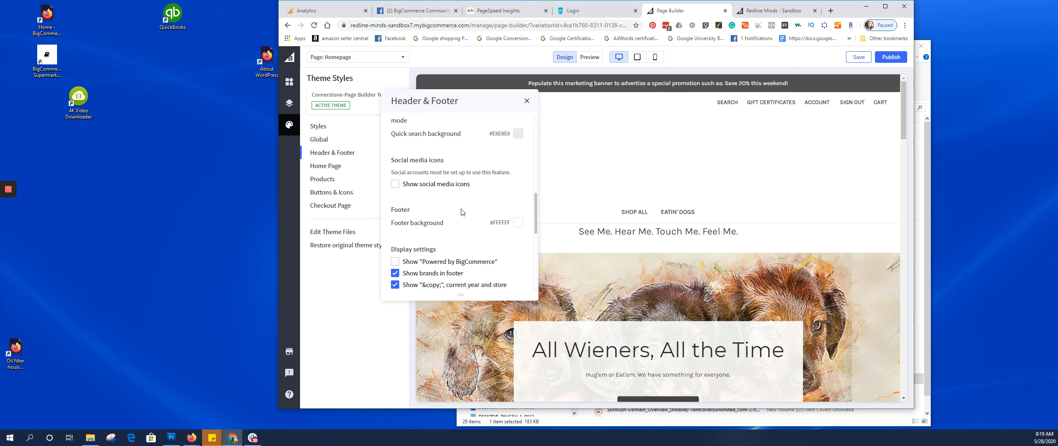
left_click(526, 101)
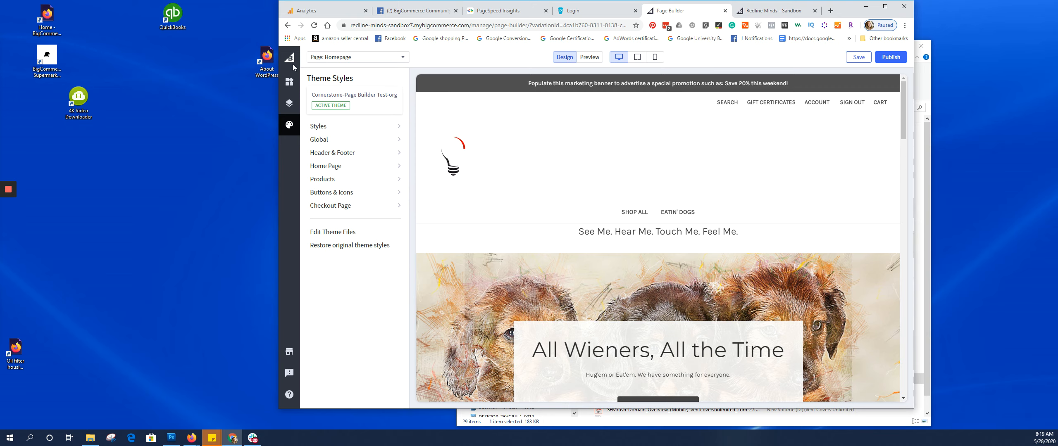
left_click(284, 85)
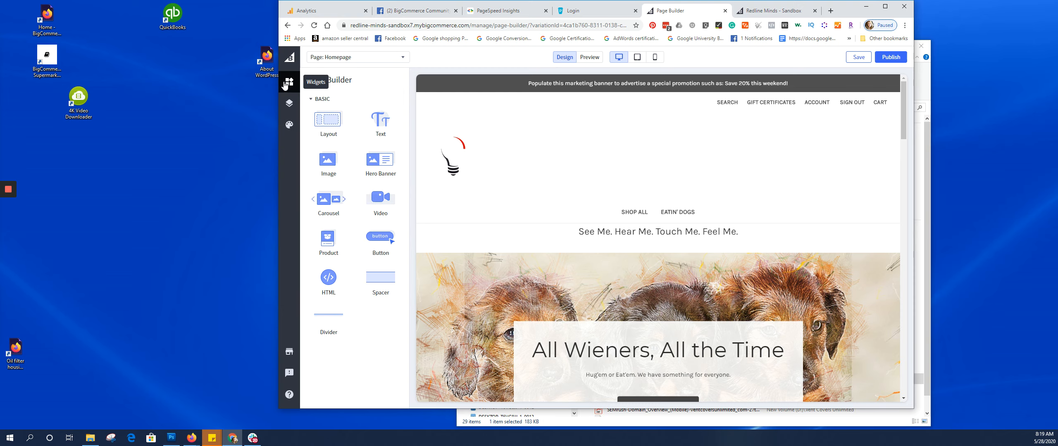
scroll(713, 206, "down", 8)
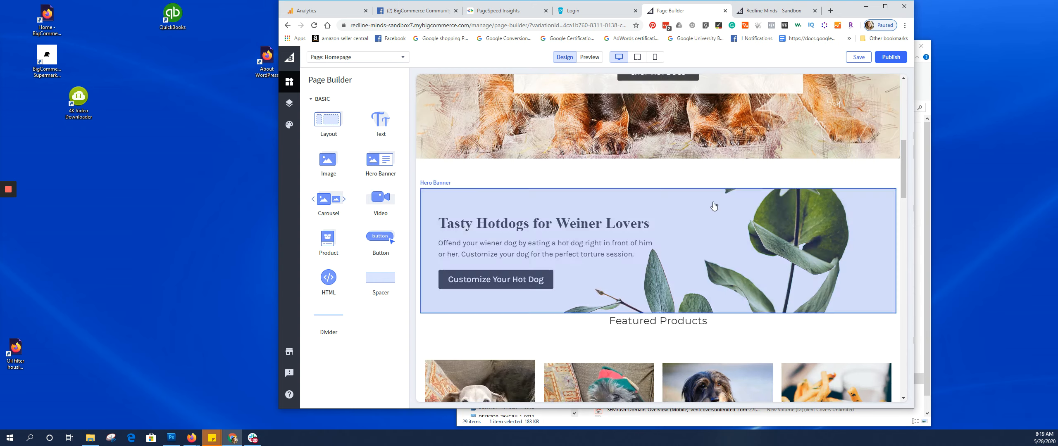
scroll(714, 206, "down", 15)
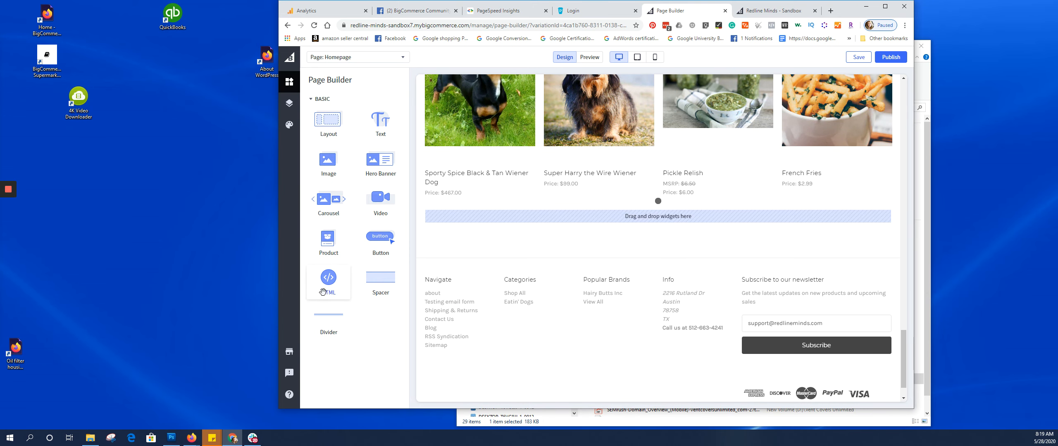
left_click_drag(323, 291, 643, 223)
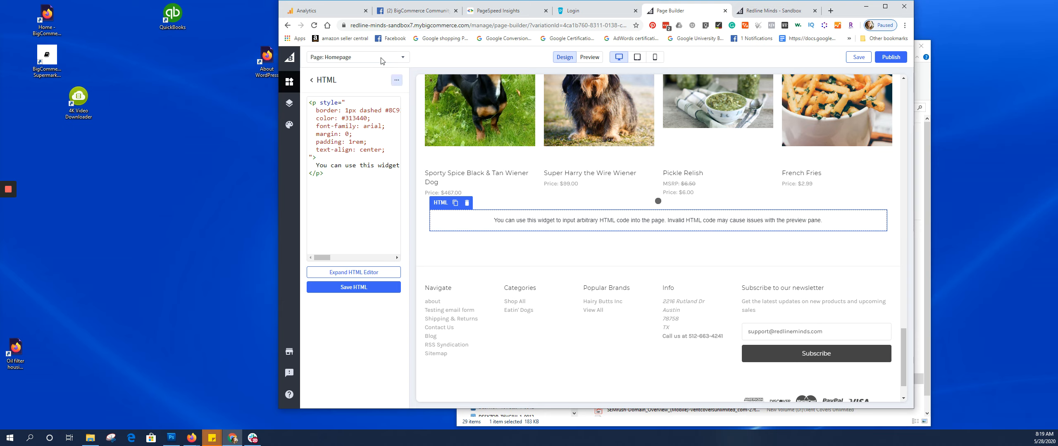
- Leave the page editor and return to the store's themes, discarding the unsaved changes
left_click(297, 57)
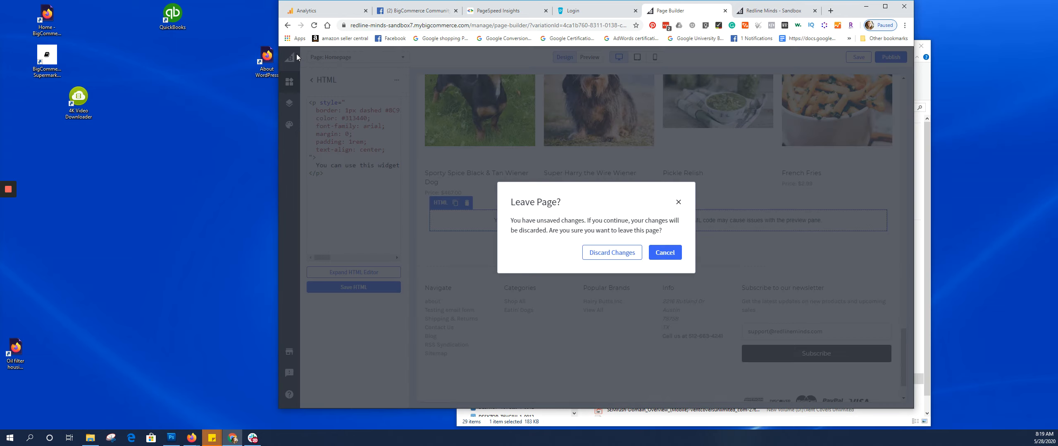
left_click(586, 250)
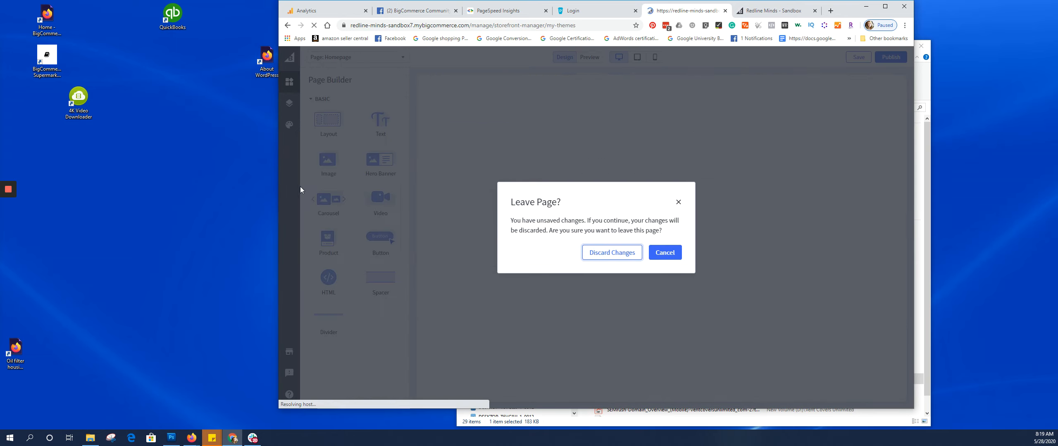
left_click(595, 254)
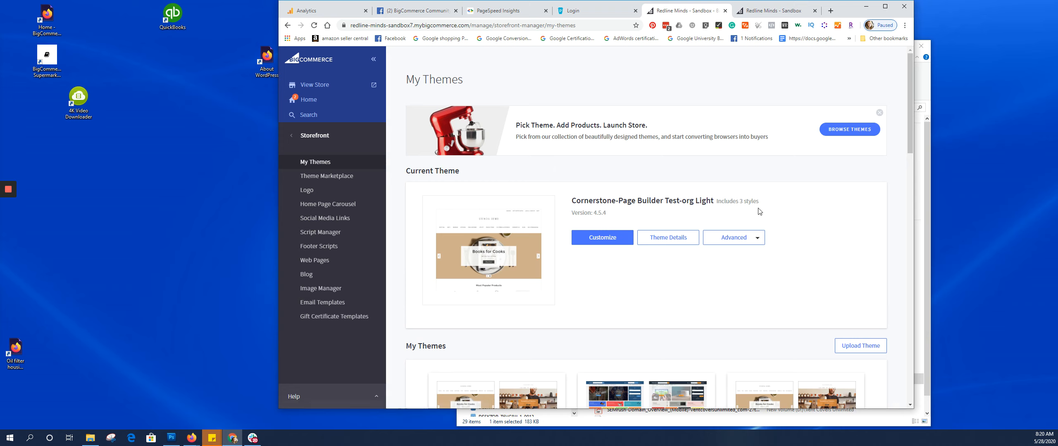
- Find the Vault theme among My Themes and customize it with the Natural style
scroll(752, 212, "down", 5)
scroll(752, 211, "down", 1)
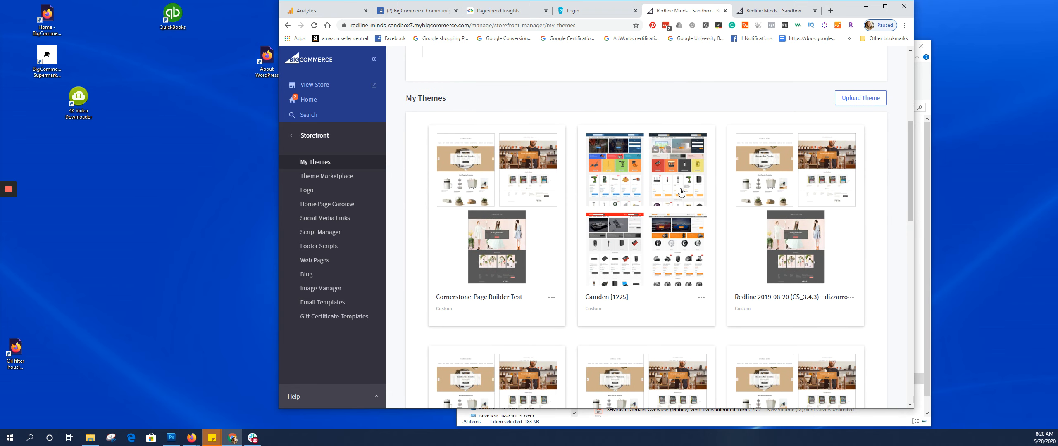
scroll(456, 188, "down", 10)
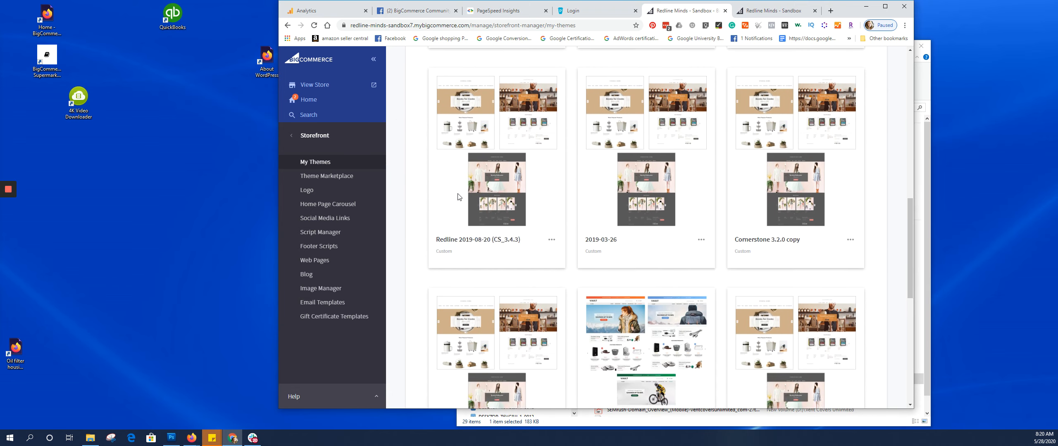
scroll(646, 226, "up", 3)
left_click(702, 326)
left_click(710, 345)
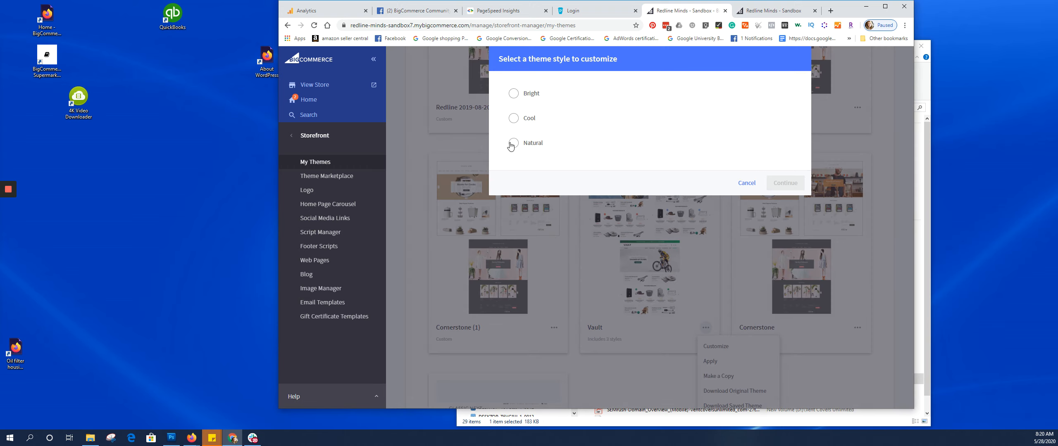
left_click(513, 143)
left_click(785, 183)
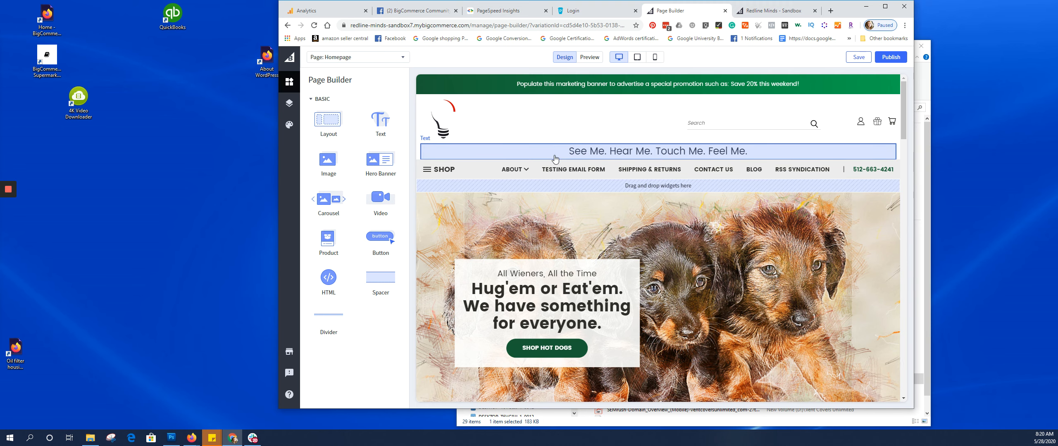
- Add a Text widget to the drop area between the navigation menu and the carousel on the Vault homepage
scroll(709, 161, "down", 5)
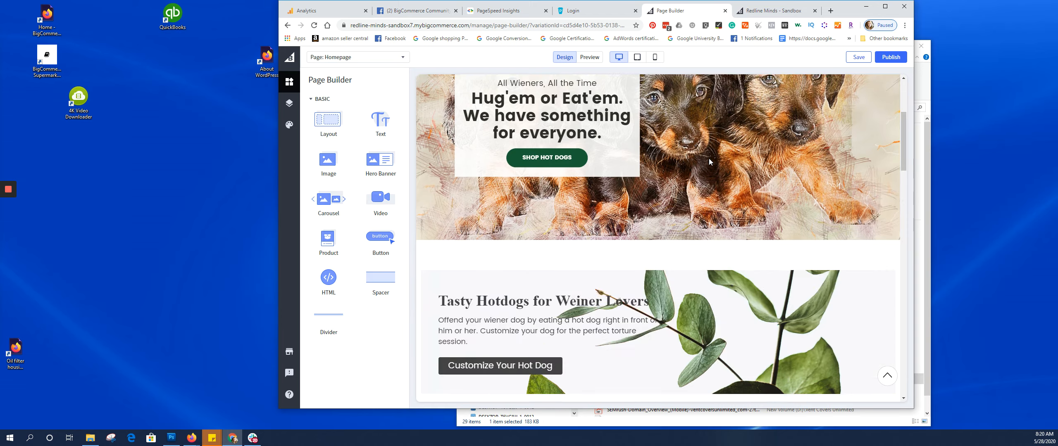
scroll(709, 161, "down", 3)
scroll(709, 162, "down", 9)
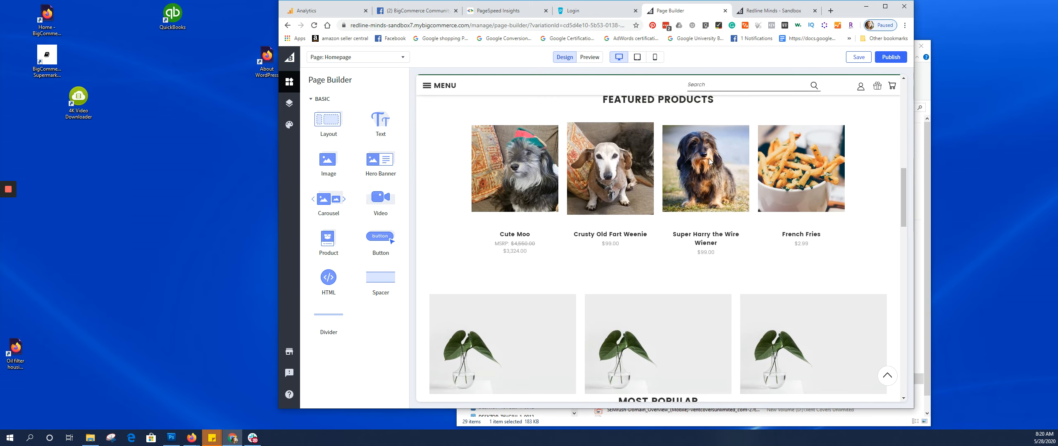
scroll(709, 162, "up", 15)
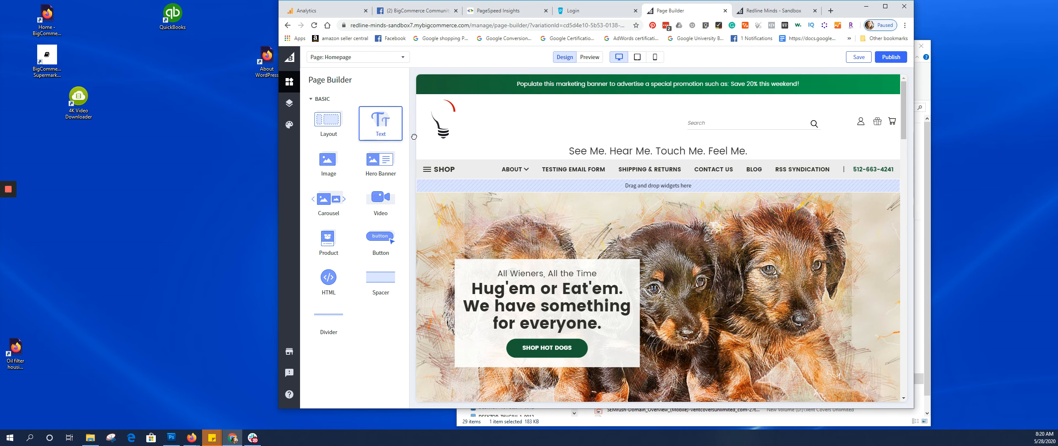
left_click_drag(380, 122, 661, 198)
left_click_drag(373, 118, 648, 189)
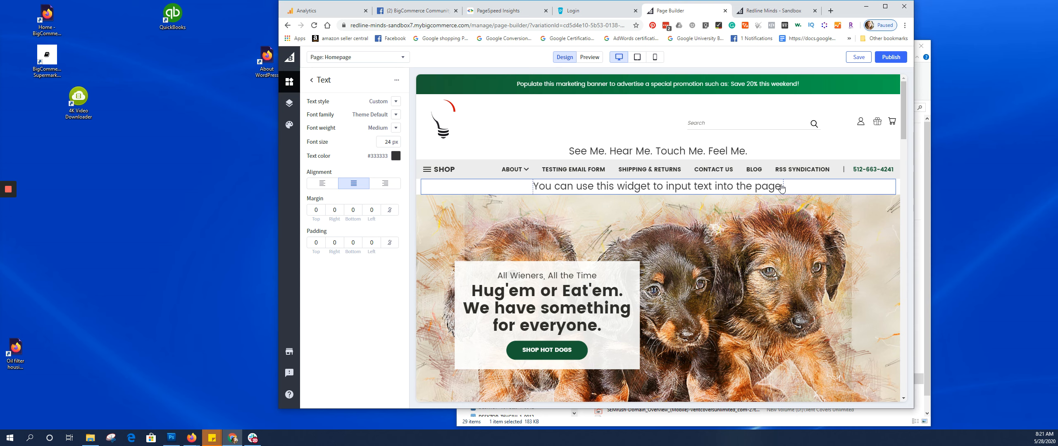
- Replace the new text widget's placeholder with "Pet me. Hug Me. Love Me."
left_click_drag(781, 188, 534, 188)
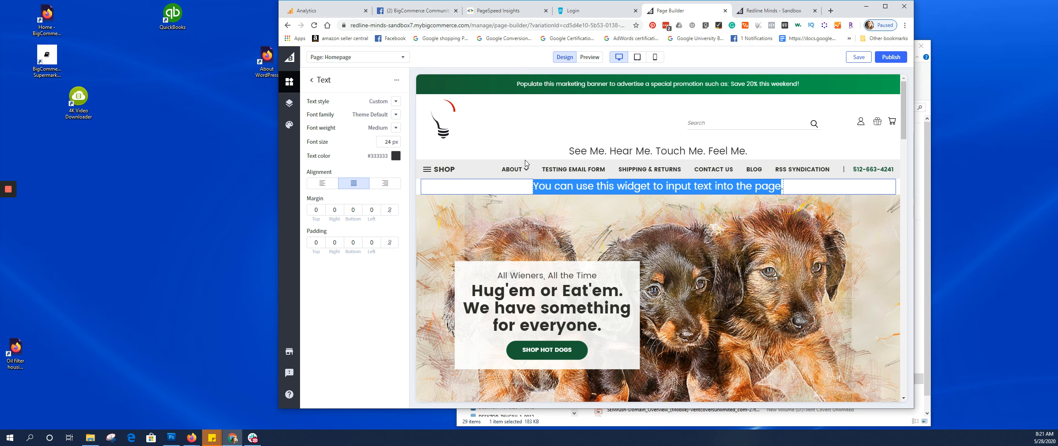
type("Pet me.")
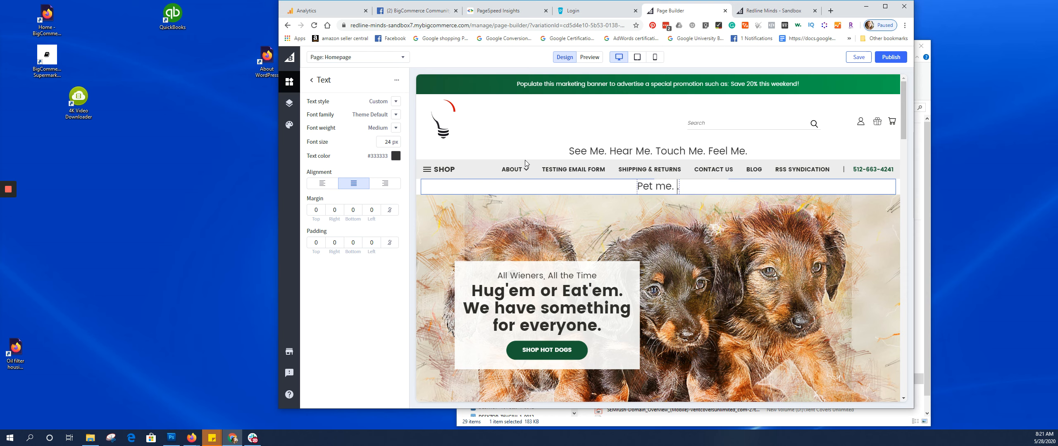
type(" Hug Me. Love Me.")
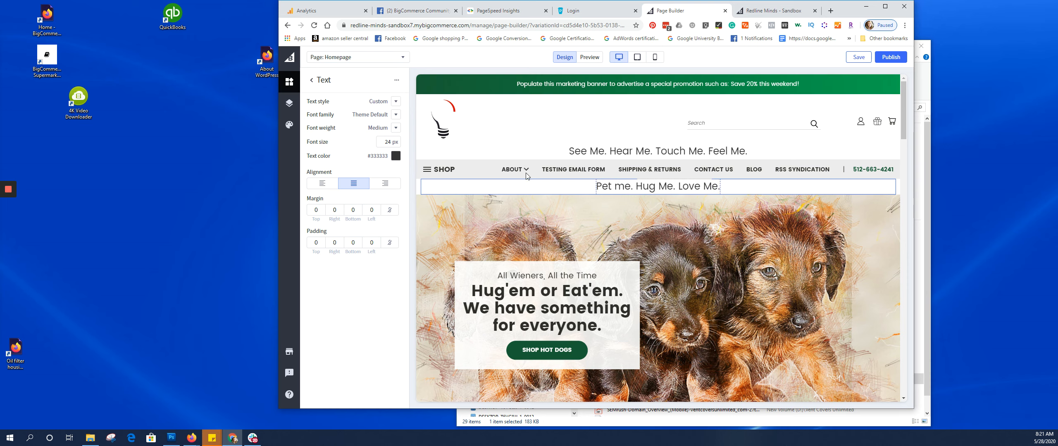
left_click(820, 264)
- Show the homepage's layers and compare the listed regions and columns with the page sections down to Most Popular
scroll(690, 271, "down", 2)
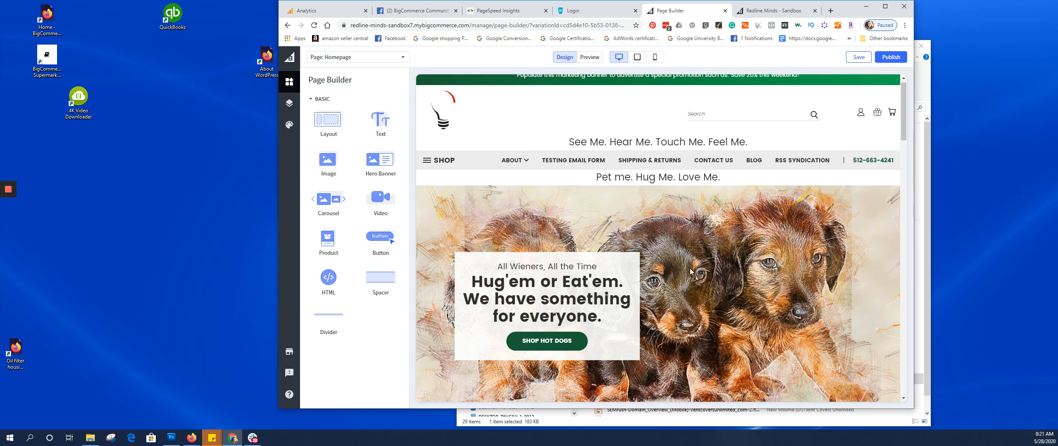
scroll(690, 271, "down", 5)
scroll(690, 271, "up", 5)
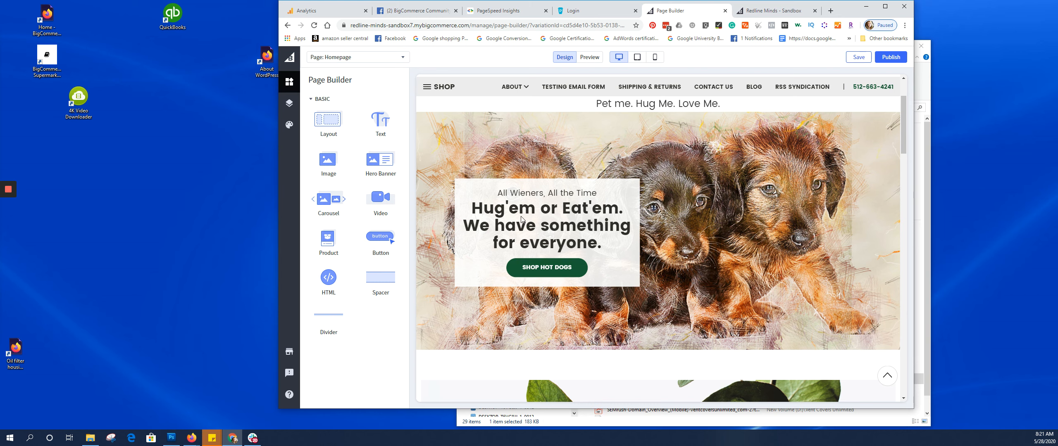
left_click(289, 102)
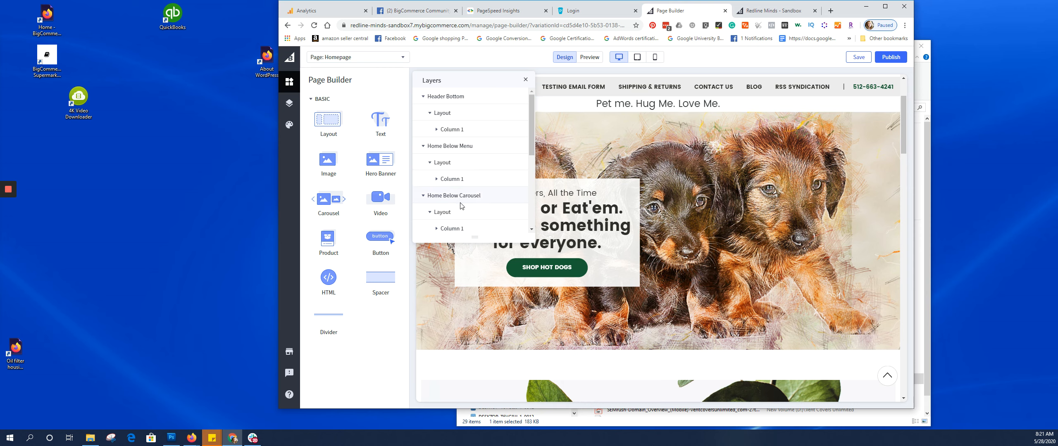
scroll(459, 201, "down", 2)
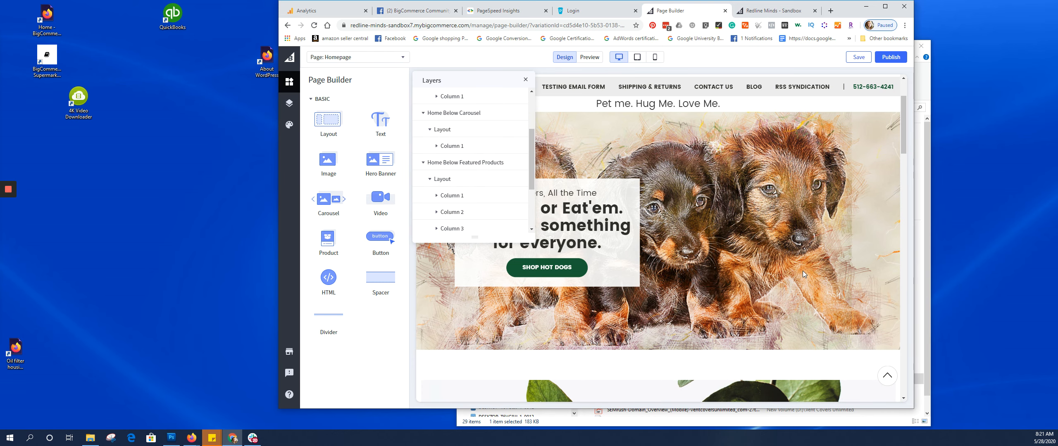
scroll(802, 271, "down", 5)
scroll(803, 275, "down", 6)
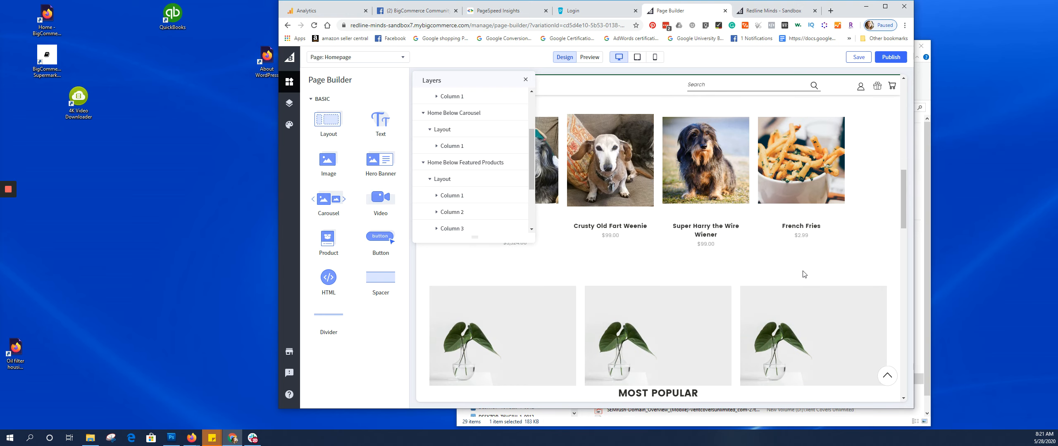
scroll(804, 274, "down", 4)
scroll(711, 231, "up", 3)
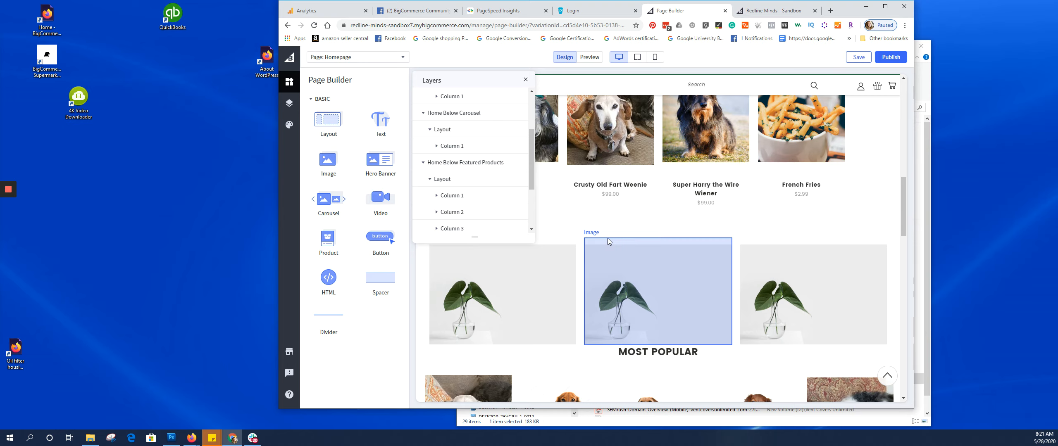
left_click(525, 81)
- Switch from the homepage to the Shipping & Returns page for editing
scroll(694, 250, "down", 7)
scroll(699, 252, "down", 5)
scroll(699, 252, "down", 4)
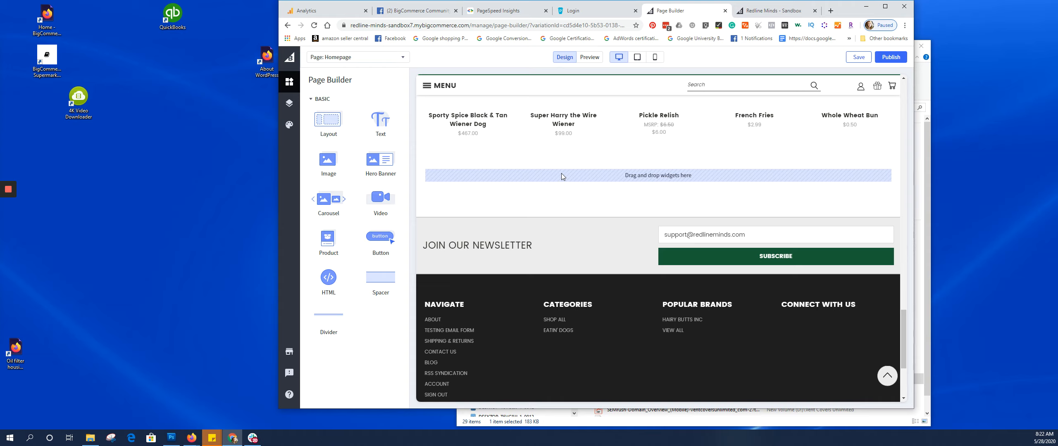
mouse_move(379, 155)
left_mouse_down()
mouse_move(626, 165)
mouse_move(352, 160)
mouse_move(373, 157)
left_mouse_up()
scroll(584, 206, "up", 15)
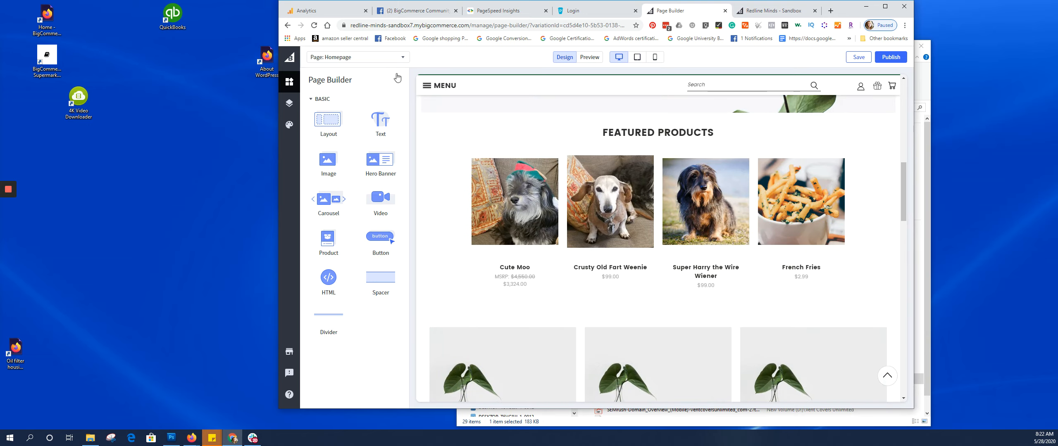
left_click(390, 58)
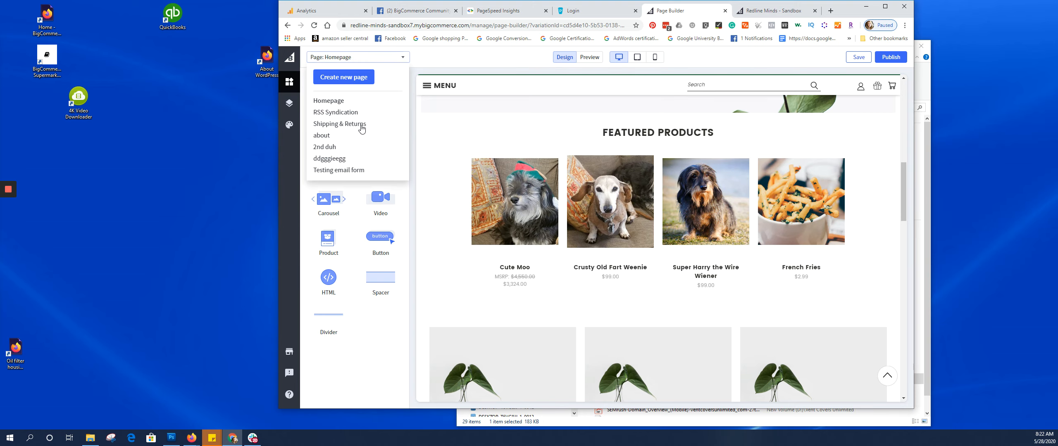
left_click(361, 125)
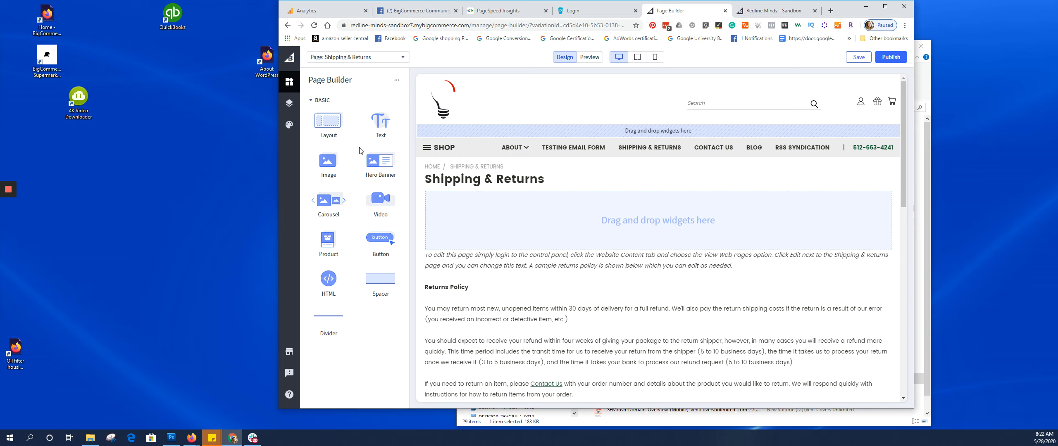
- Add a Hero Banner above the Shipping & Returns page's text and a Carousel directly beneath the banner
left_click_drag(373, 162, 582, 199)
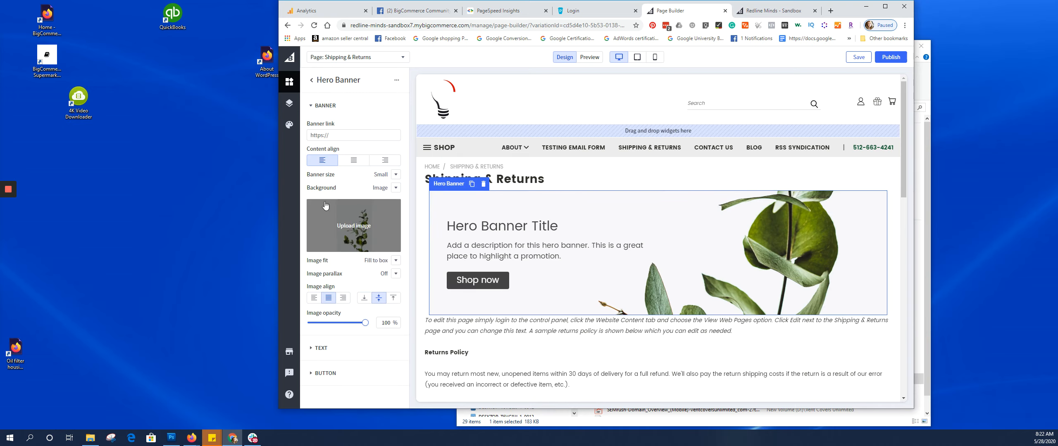
left_click(311, 82)
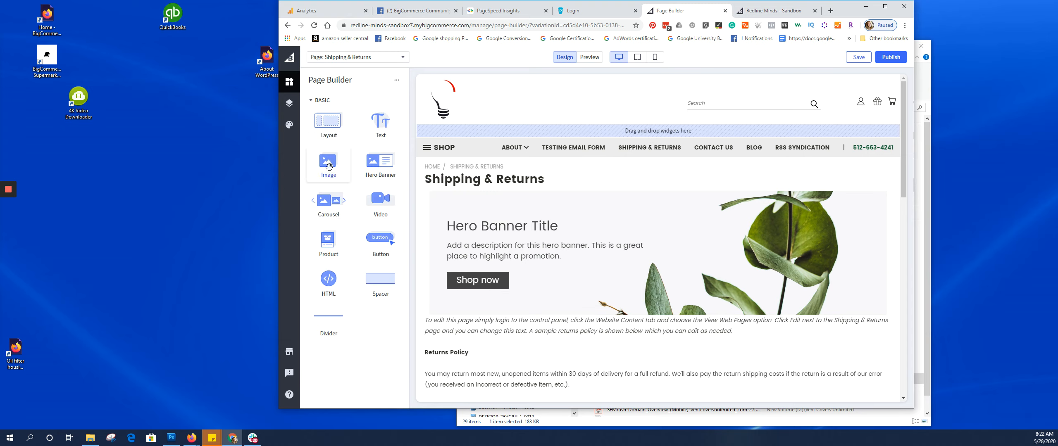
left_click_drag(323, 202, 654, 313)
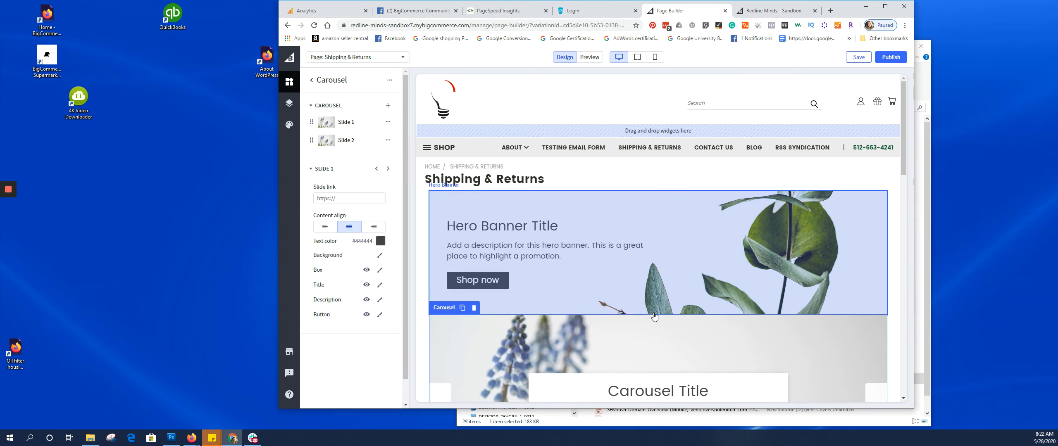
scroll(653, 316, "down", 6)
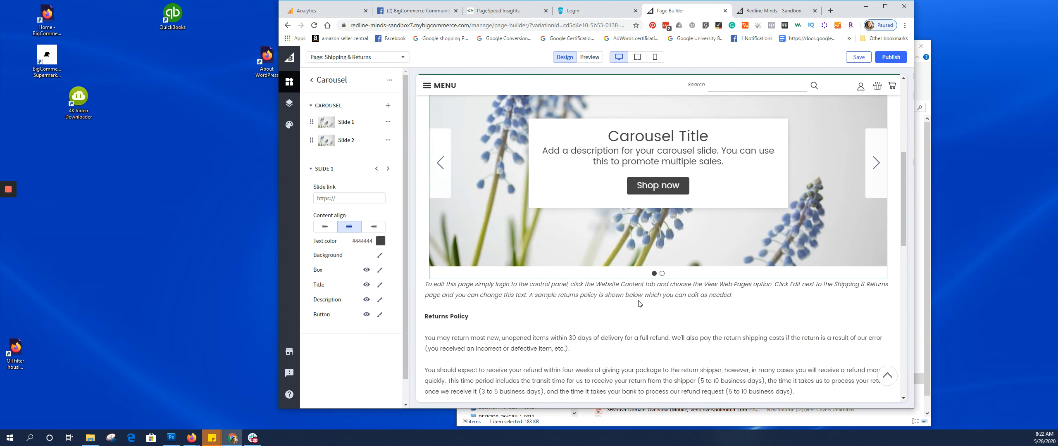
scroll(528, 285, "up", 7)
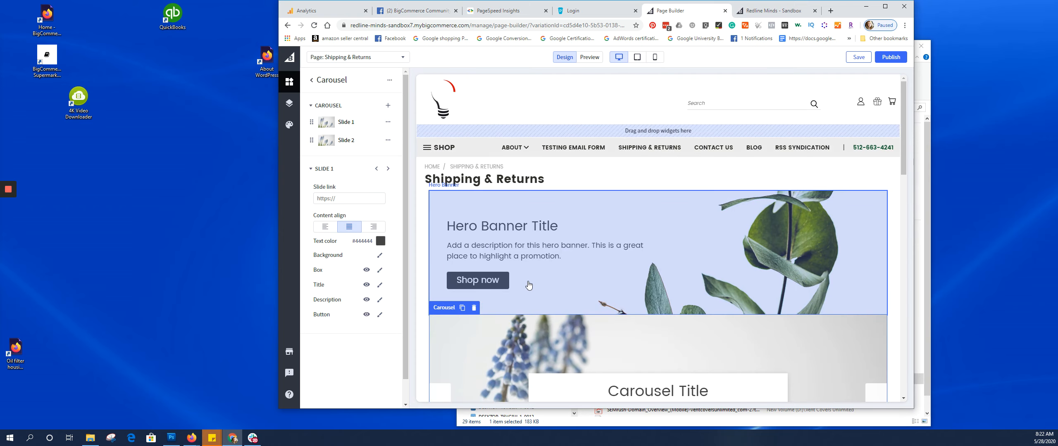
- Try centre and right content alignment on the Shipping & Returns Hero Banner, and restore left alignment
scroll(528, 285, "down", 5)
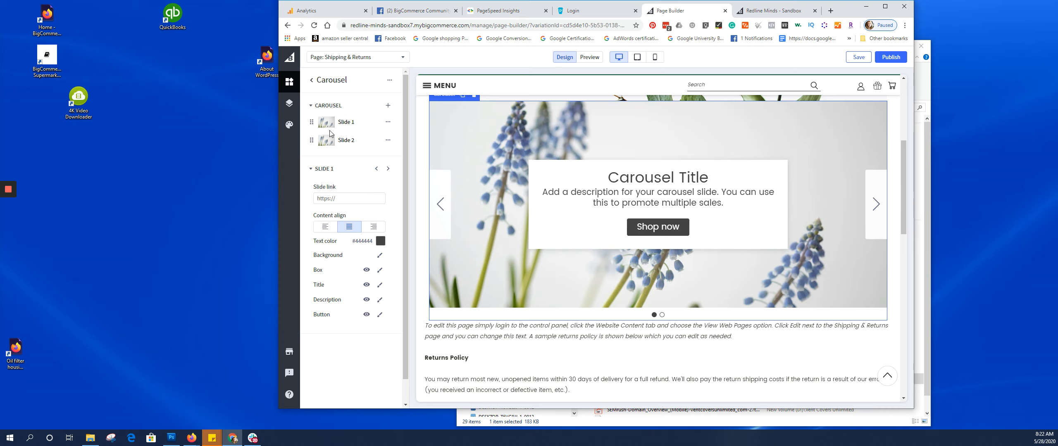
scroll(639, 160, "up", 4)
left_click(618, 185)
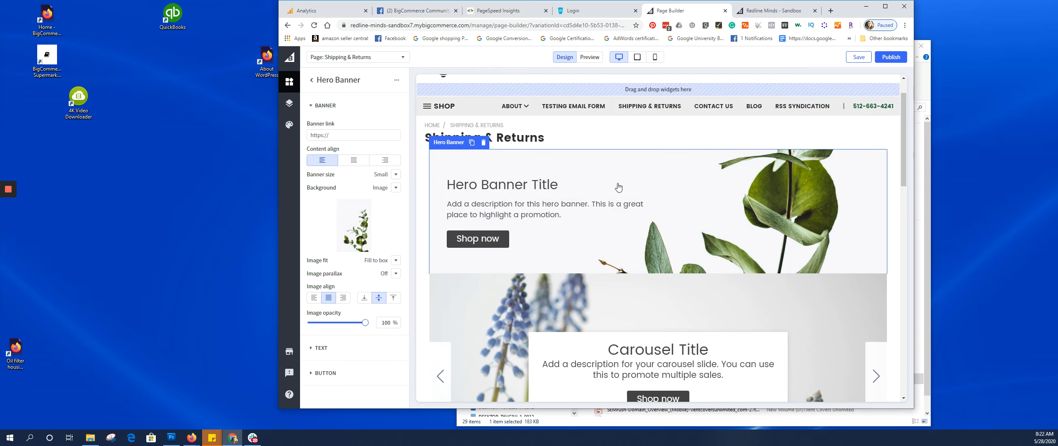
left_click(354, 160)
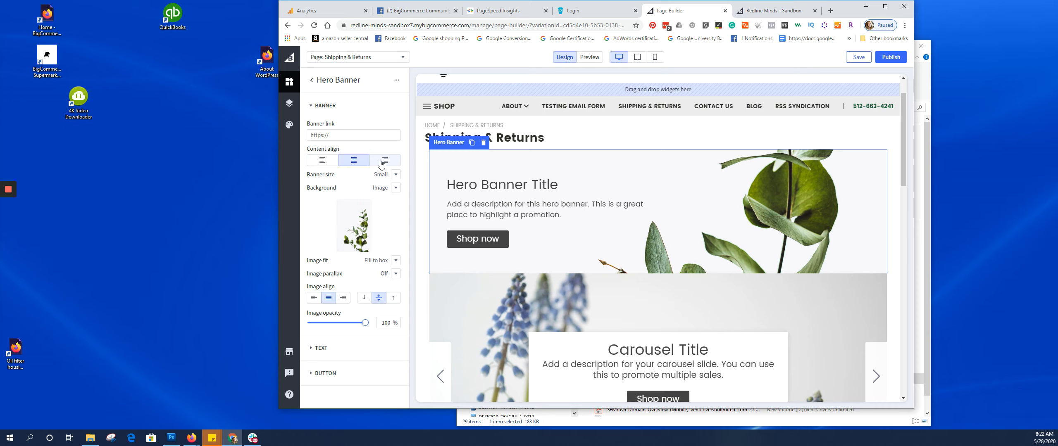
left_click(380, 163)
left_click(347, 164)
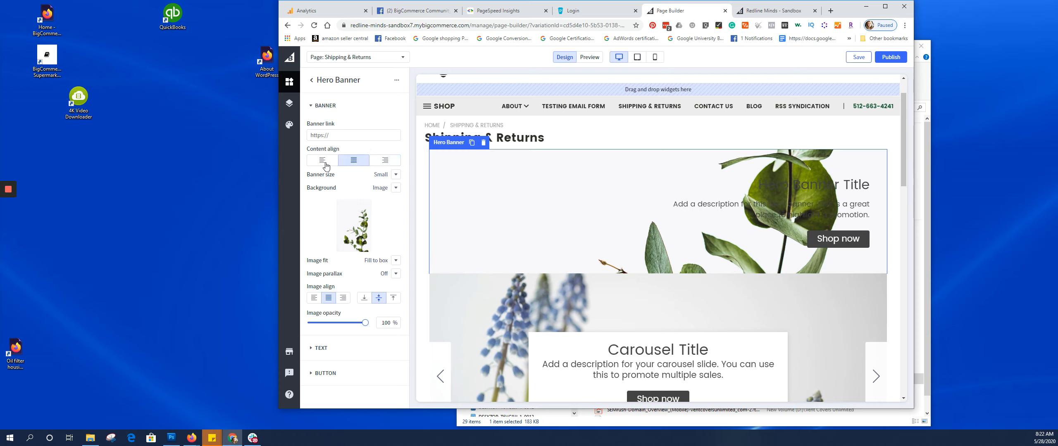
left_click(318, 162)
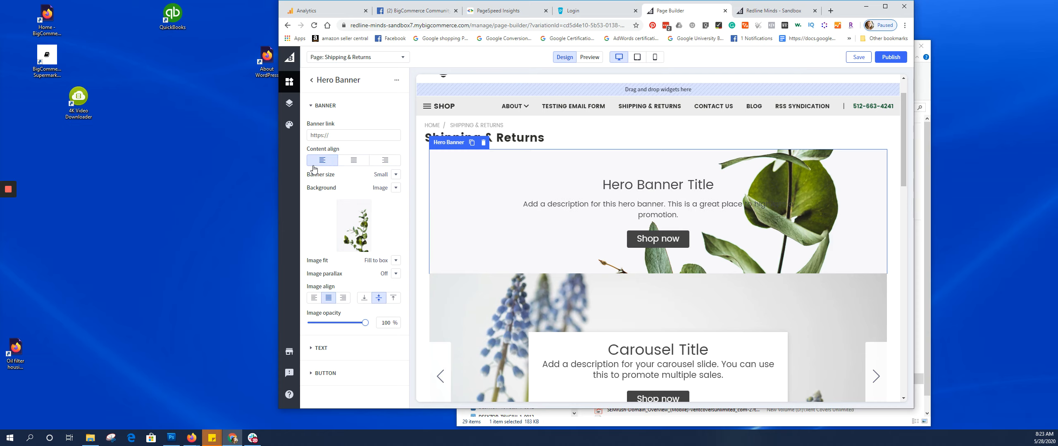
- Try the Medium size for the Hero Banner and return it to Small
left_click(396, 177)
left_click(400, 194)
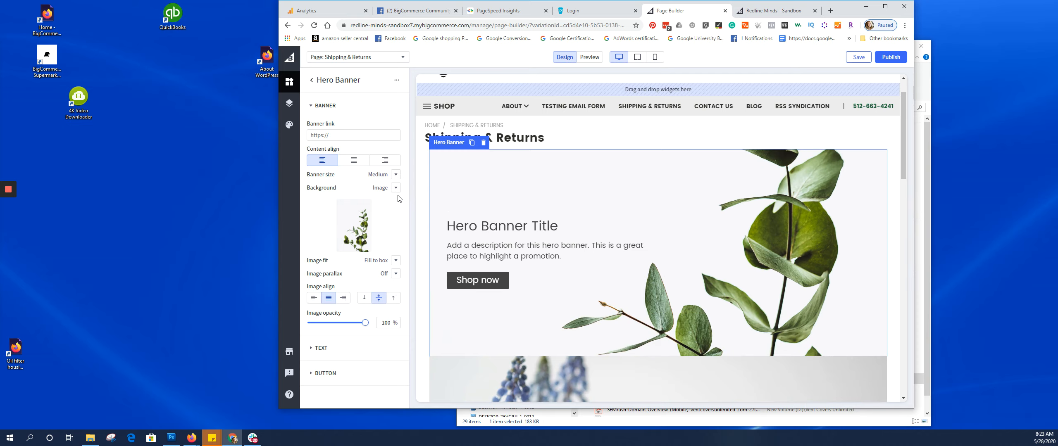
left_click(395, 177)
left_click(397, 183)
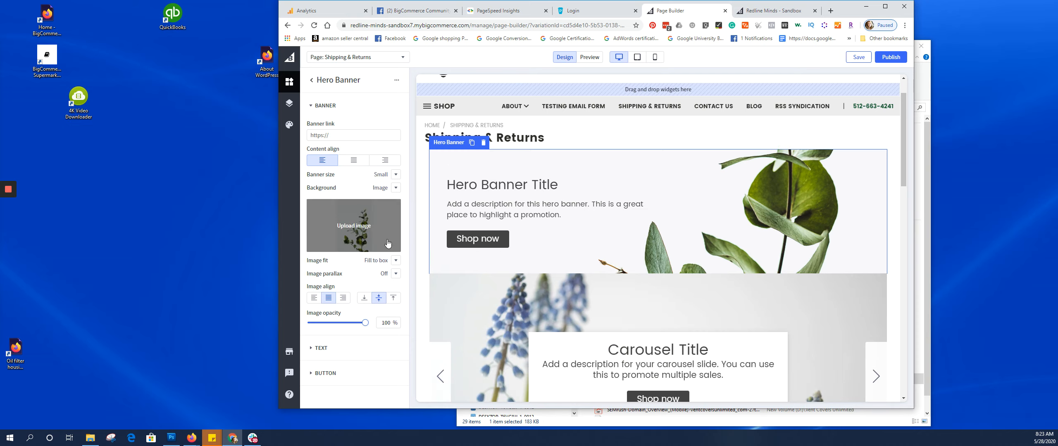
- Try the Fit to box image fit on the Hero Banner's background image and restore Fill to box
left_click(394, 261)
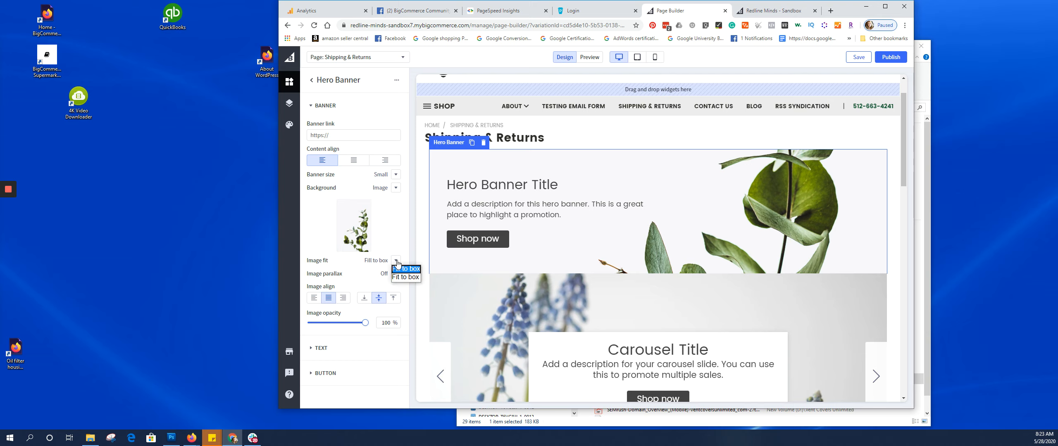
left_click(405, 277)
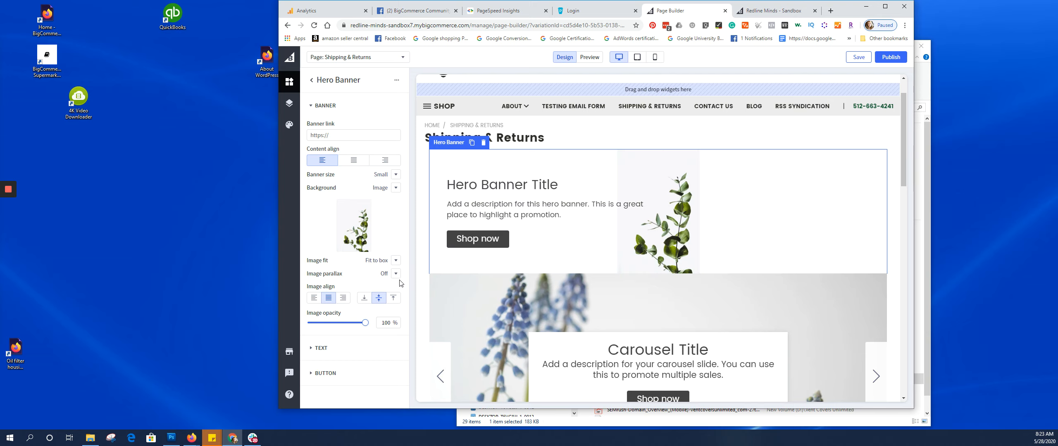
left_click(394, 261)
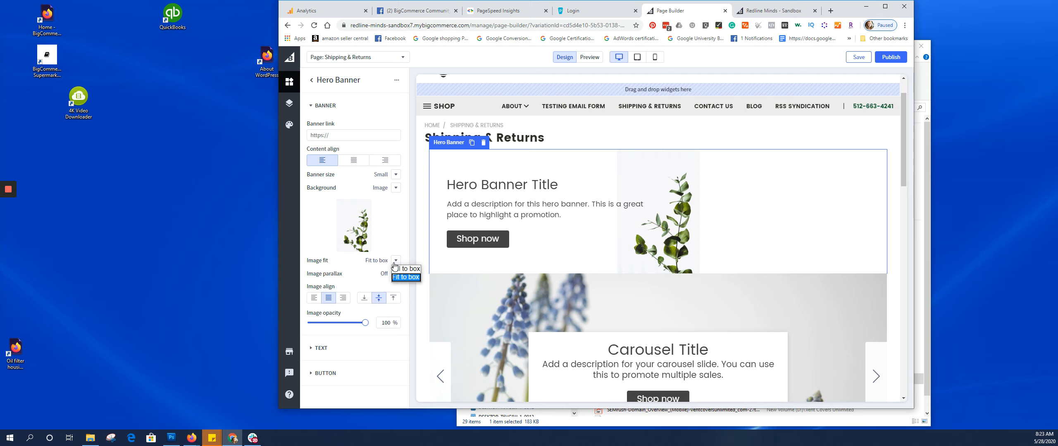
left_click(401, 269)
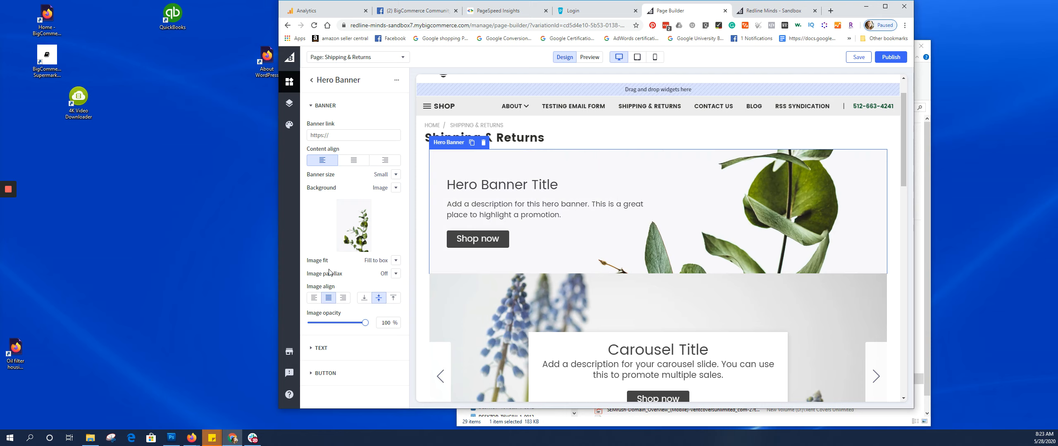
- Align the Hero Banner's background image horizontally to the left and show the banner's title and description text settings
left_click(314, 298)
left_click(320, 348)
scroll(326, 351, "down", 2)
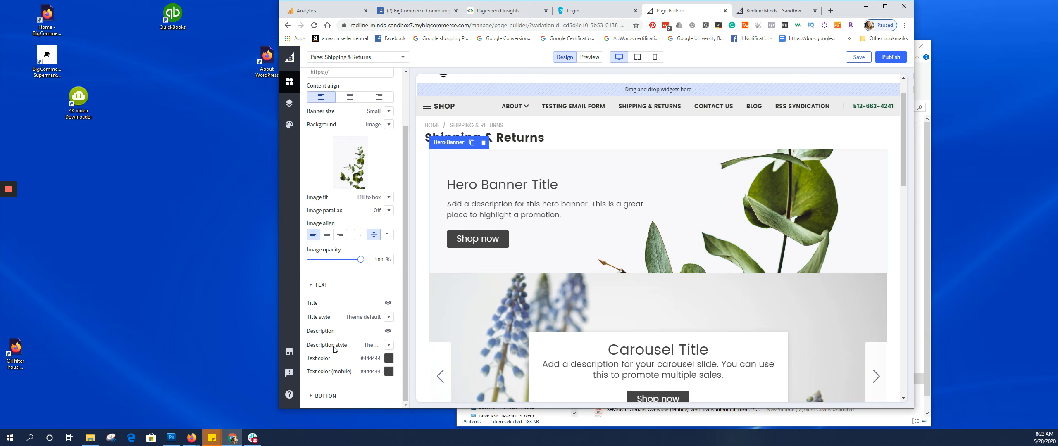
scroll(334, 350, "up", 2)
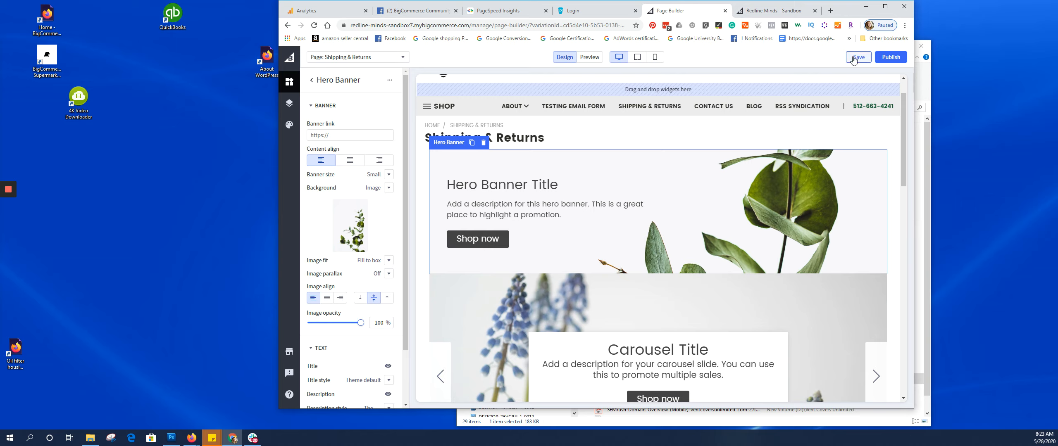
- Show the Vault theme's styles and look at the Products settings for sale badges and price labels
left_click(290, 129)
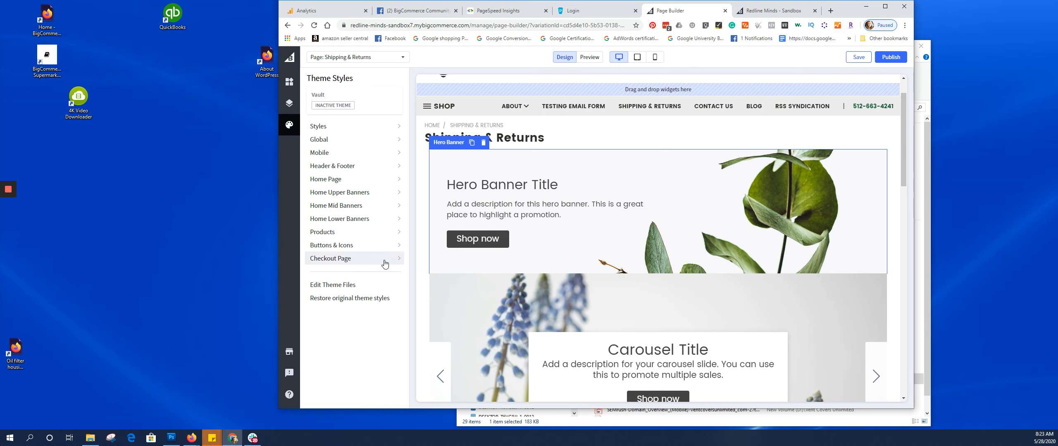
left_click(373, 233)
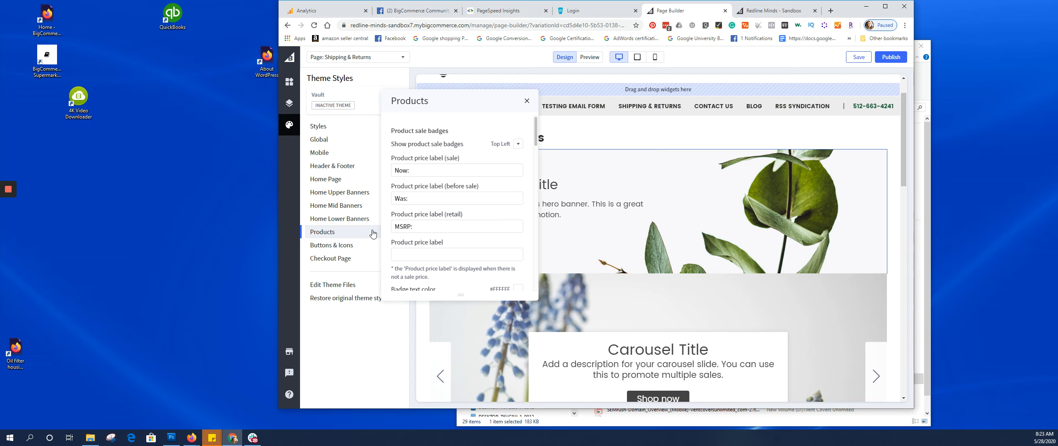
left_click(526, 100)
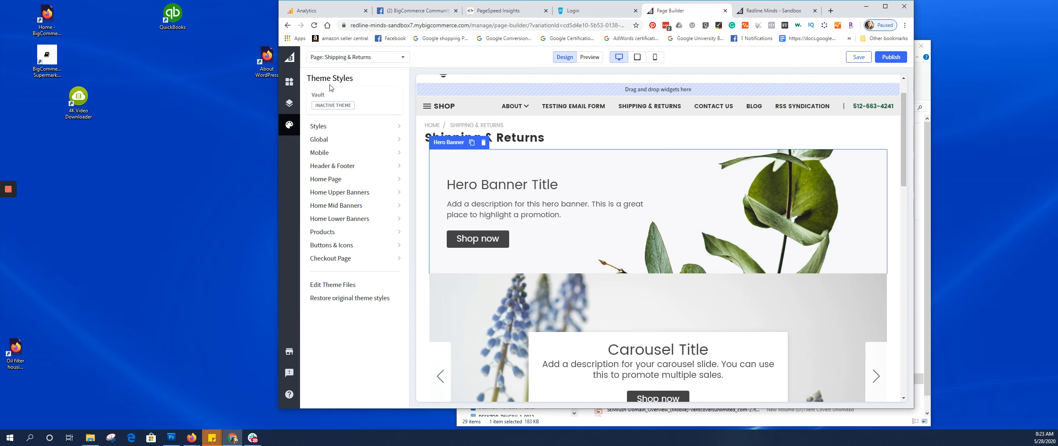
- Exit Page Builder and discard the unsaved page changes
left_click(291, 58)
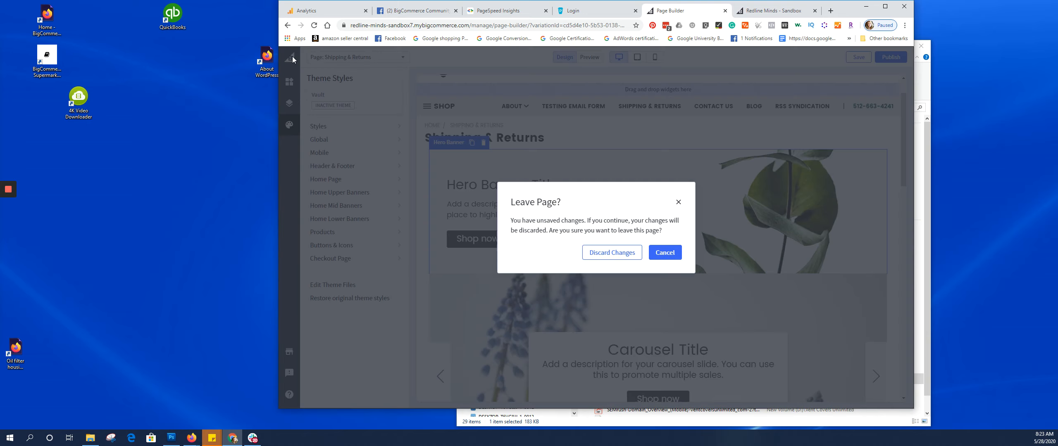
left_click(609, 253)
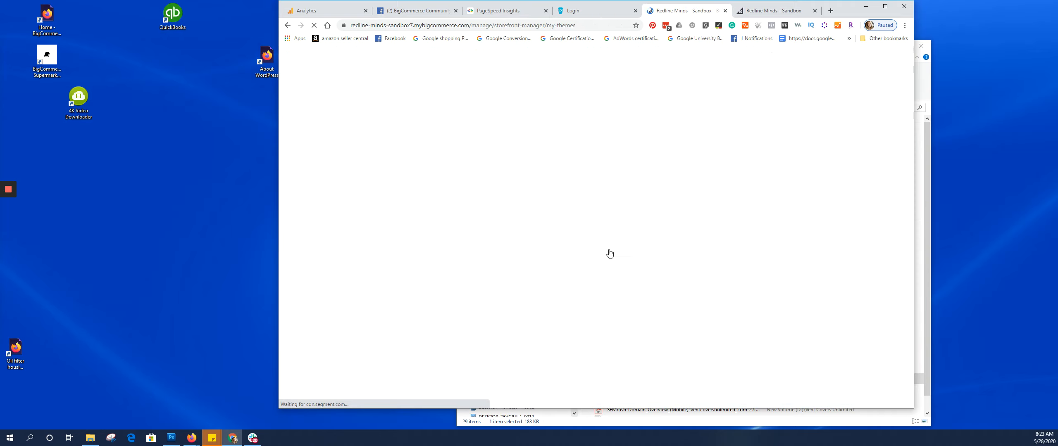
- Switch to the storefront's browser tab, reload it, and review the homepage's banners and product sections down to the footer and back
left_click(787, 12)
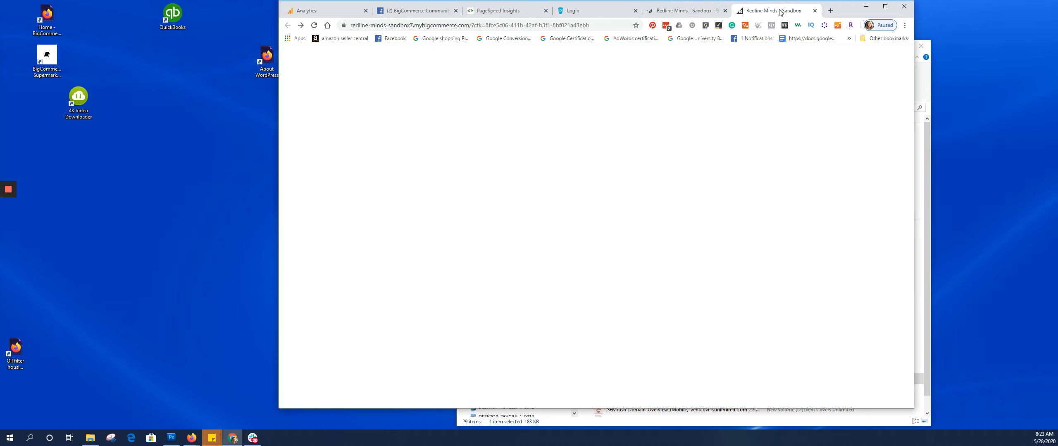
left_click(314, 26)
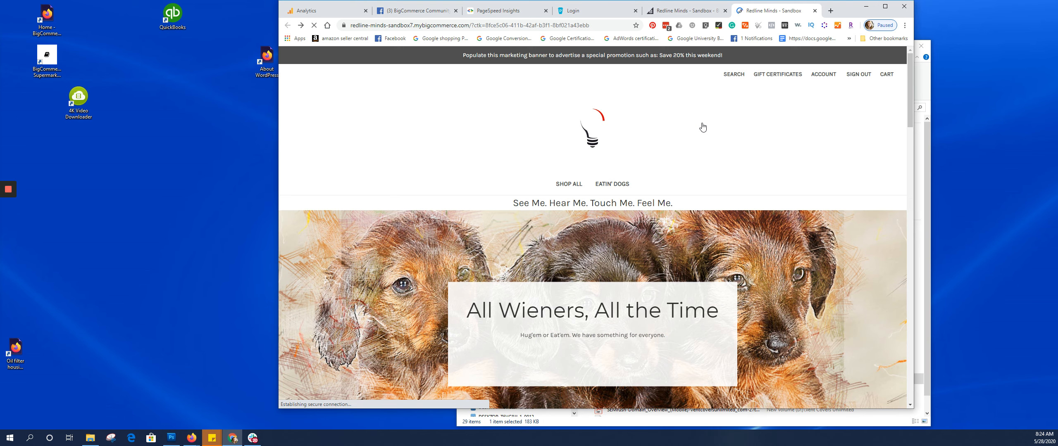
scroll(702, 127, "down", 10)
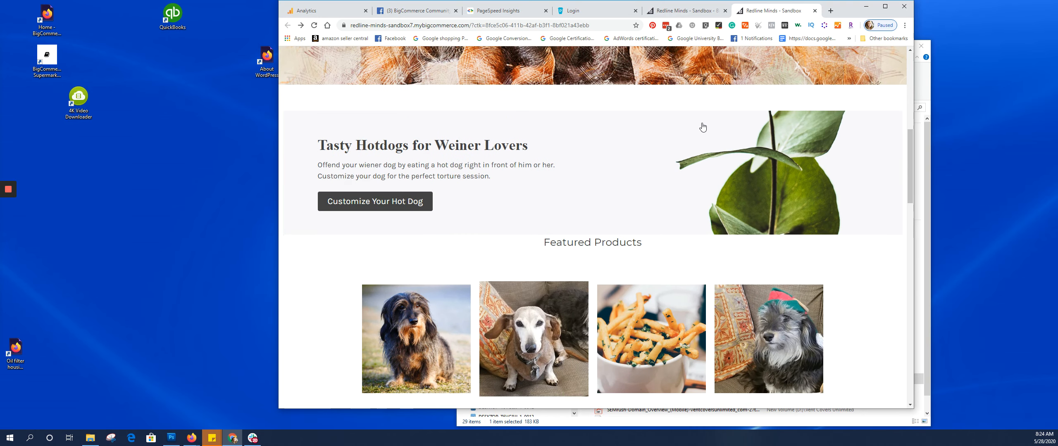
scroll(702, 127, "down", 10)
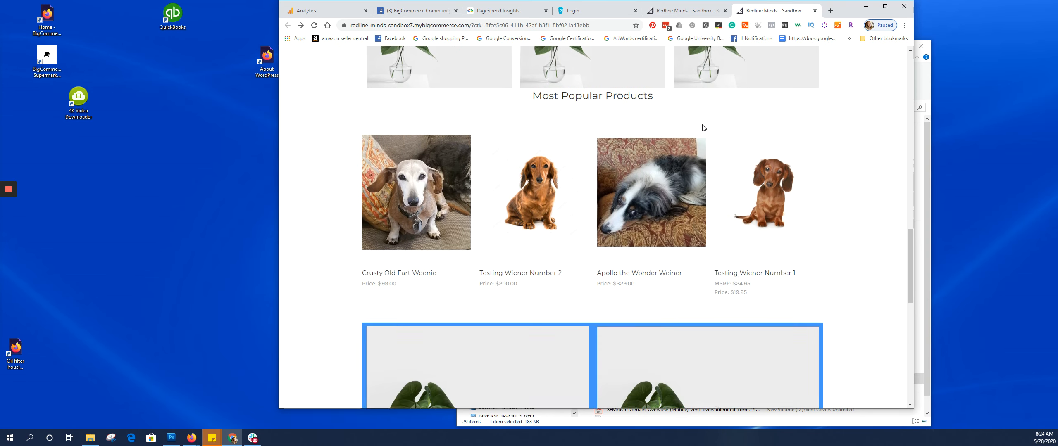
scroll(702, 129, "down", 10)
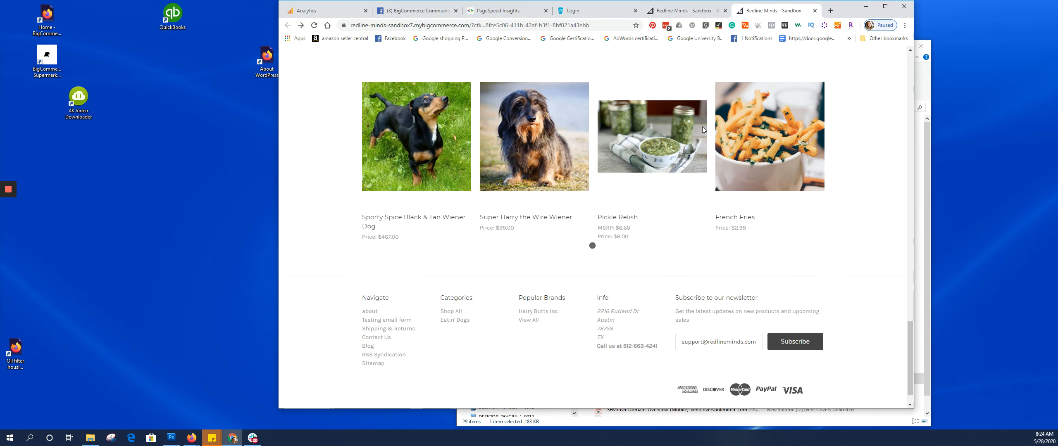
scroll(702, 132, "up", 12)
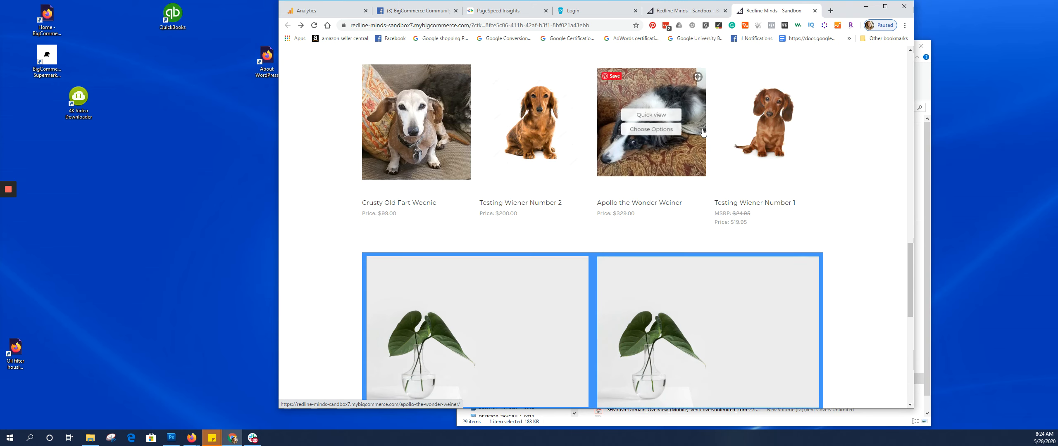
scroll(702, 131, "up", 10)
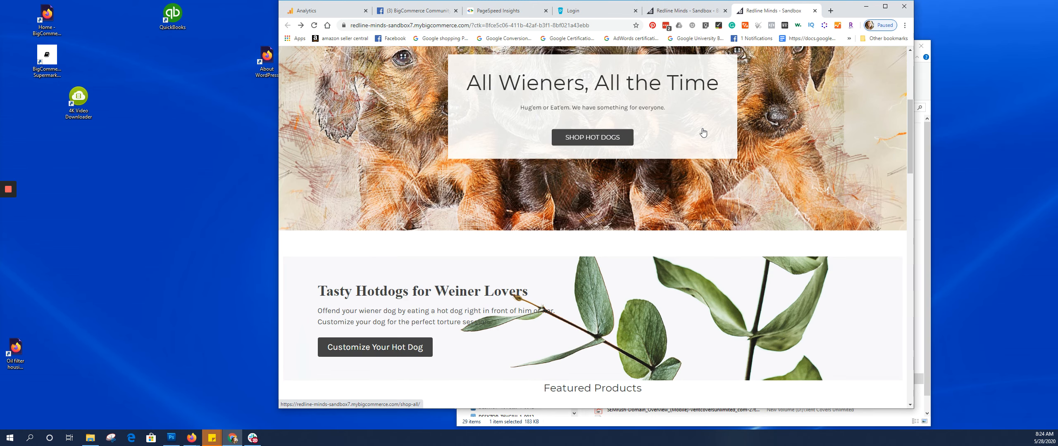
scroll(703, 131, "up", 2)
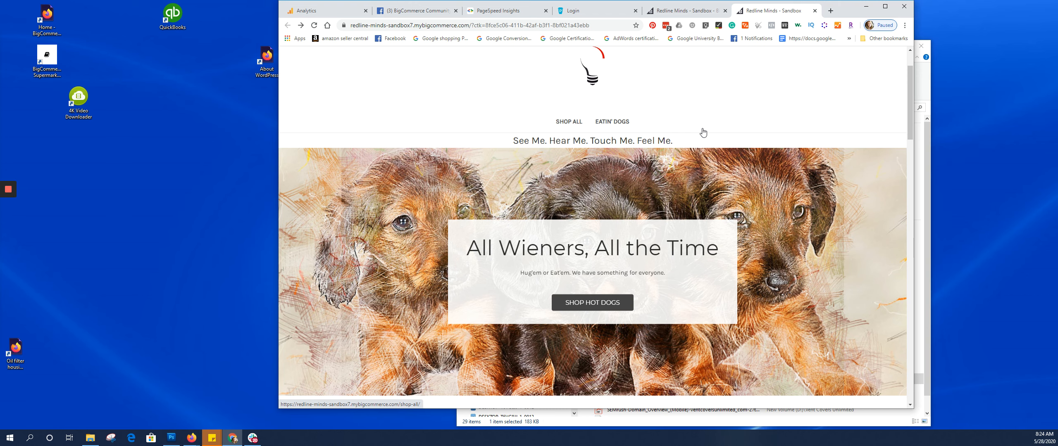